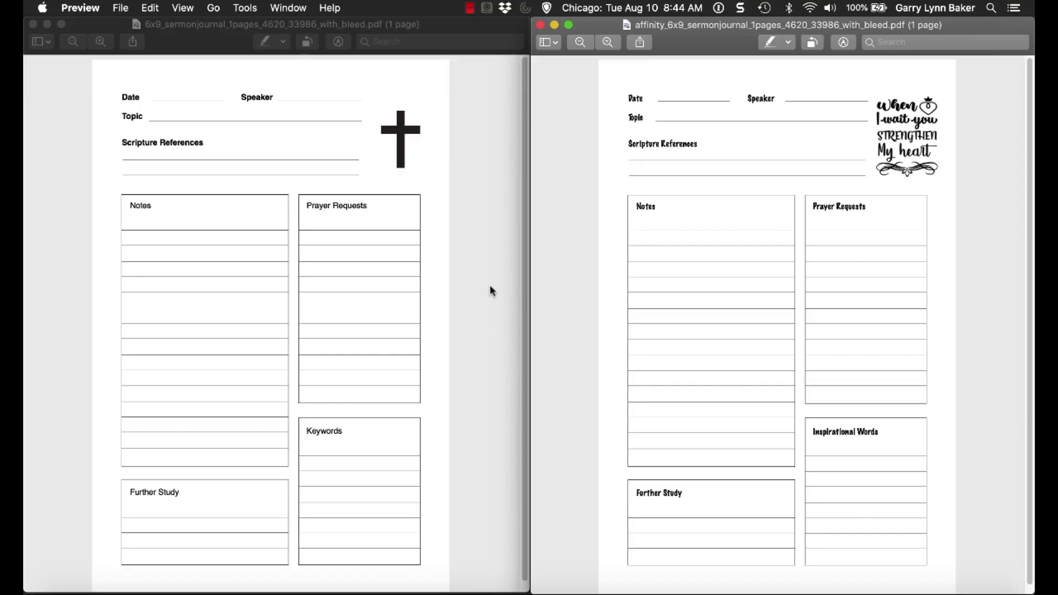
# Compare the plain sermon journal PDF with the finished quote version in Preview.
pyautogui.click(490, 284)
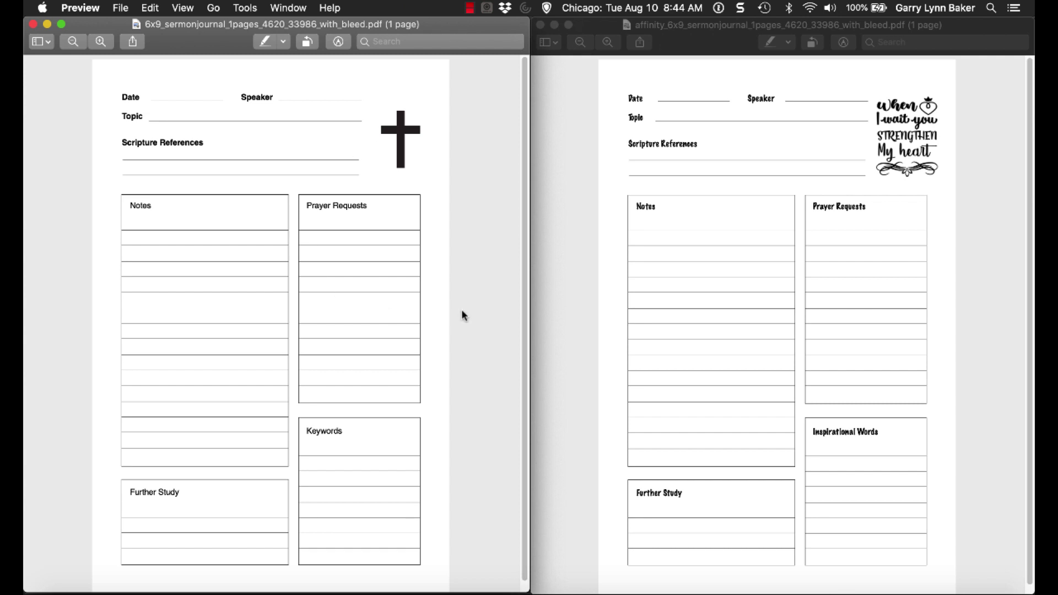
pyautogui.click(566, 301)
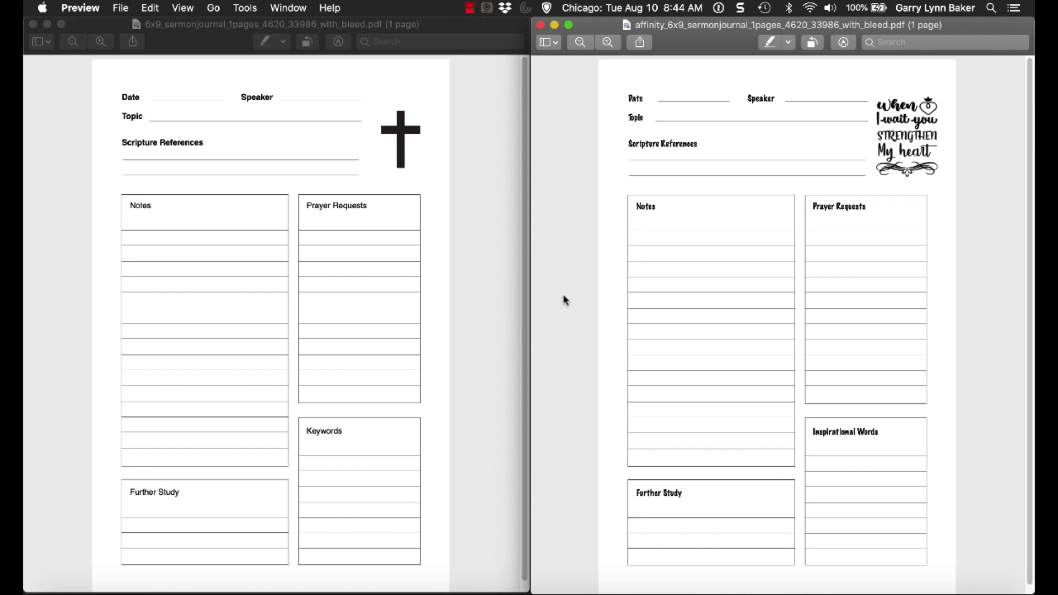
pyautogui.click(453, 261)
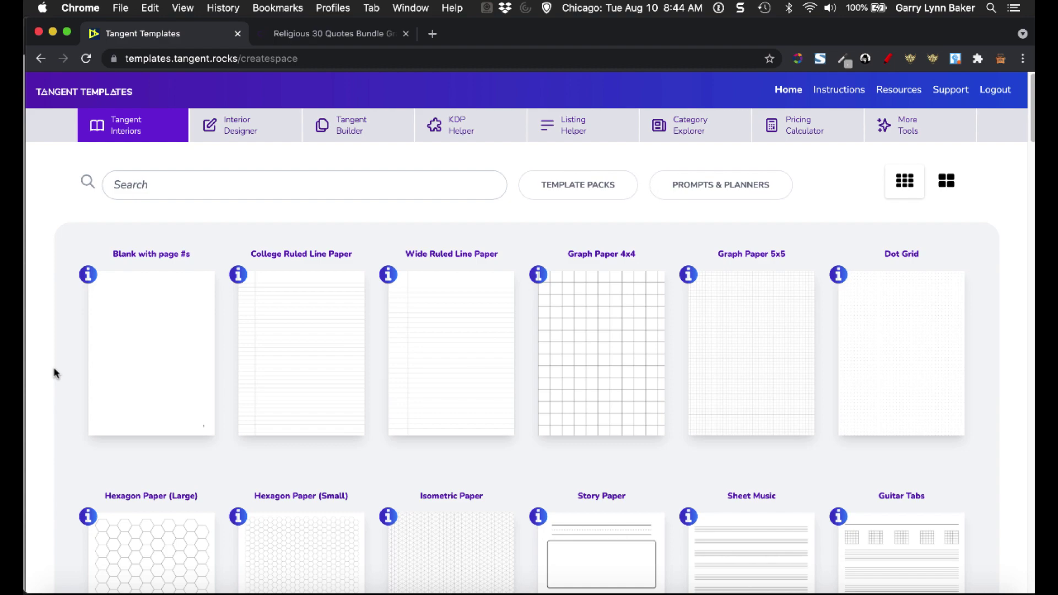
# Scroll down the interiors gallery and open the Sermon Journal template.
pyautogui.scroll(-5, 54, 374)
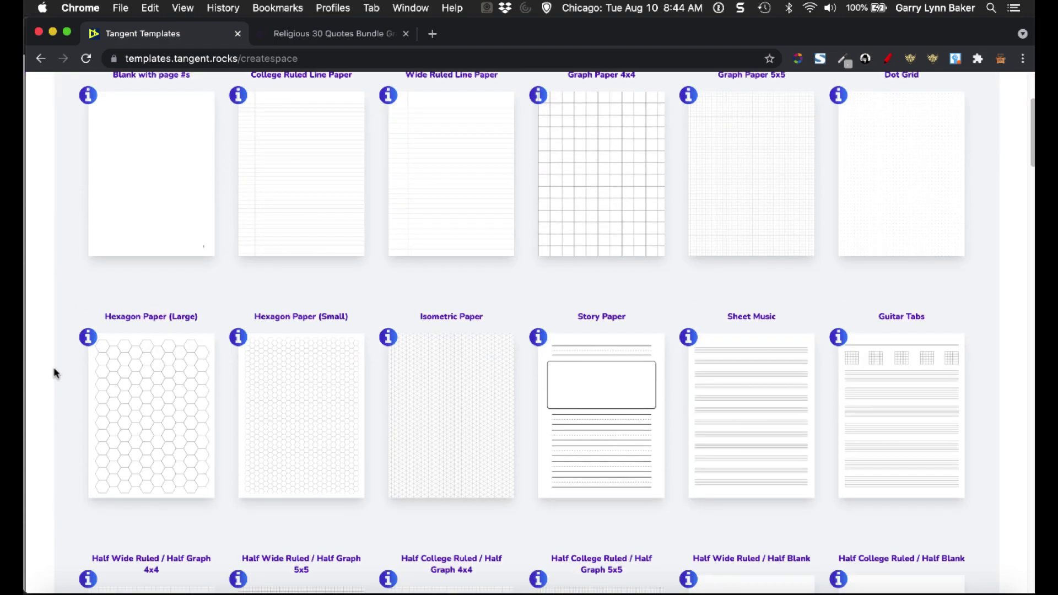
pyautogui.scroll(-6, 54, 374)
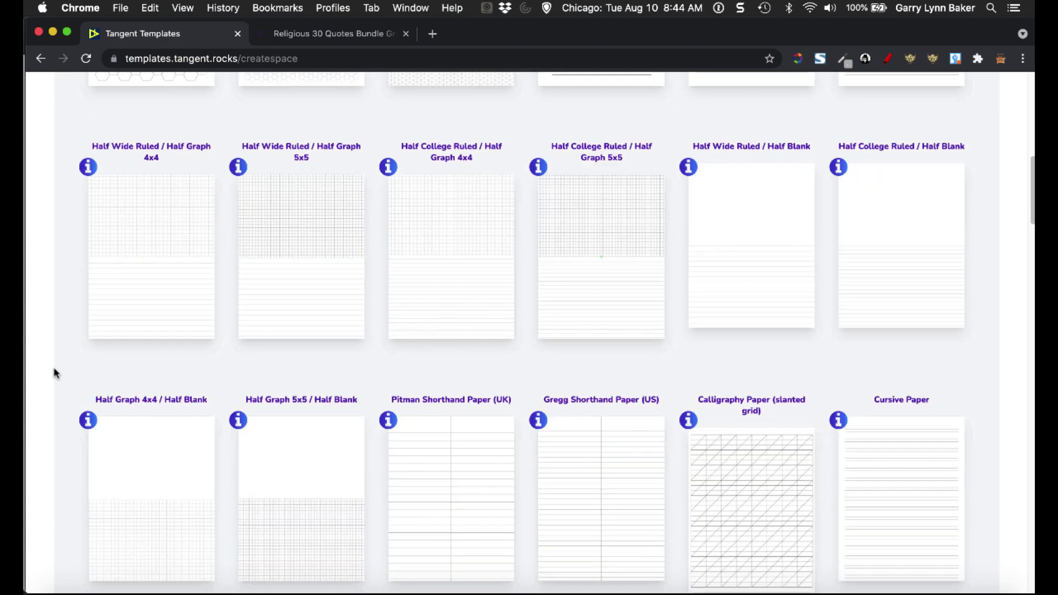
pyautogui.scroll(-4, 55, 374)
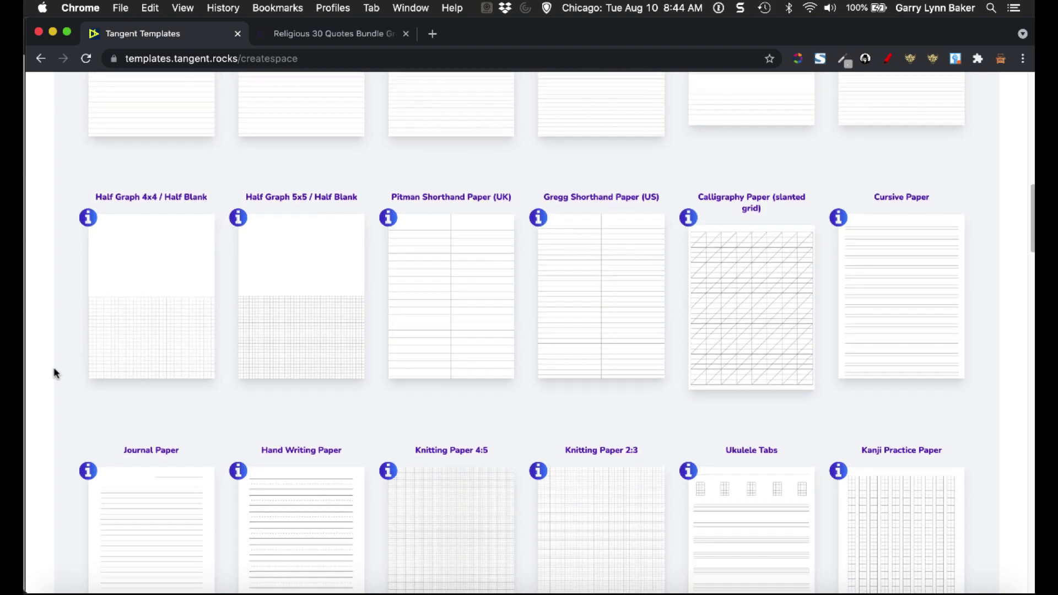
pyautogui.scroll(-7, 54, 373)
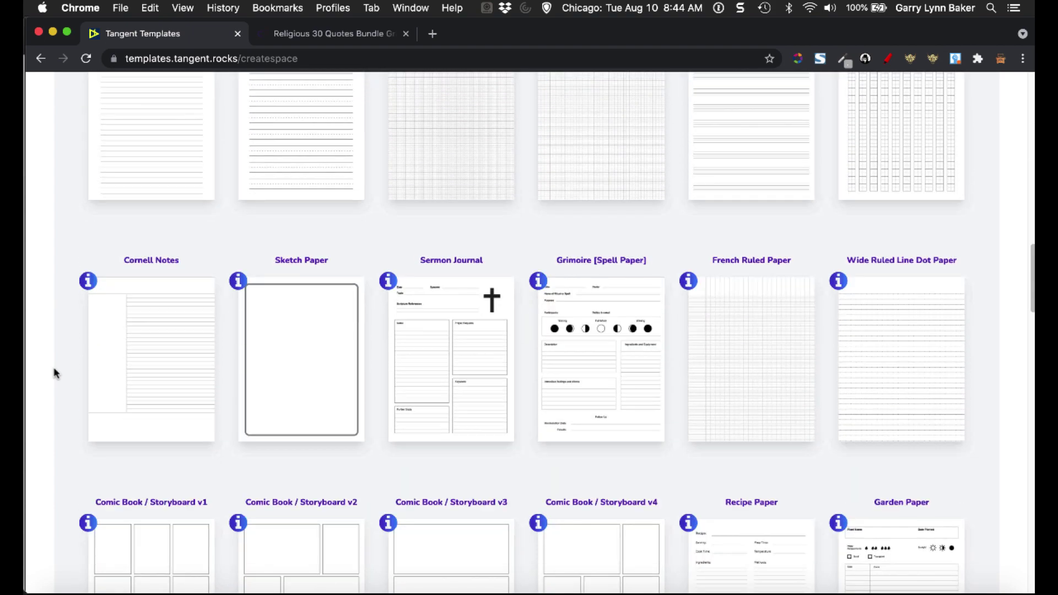
pyautogui.click(462, 320)
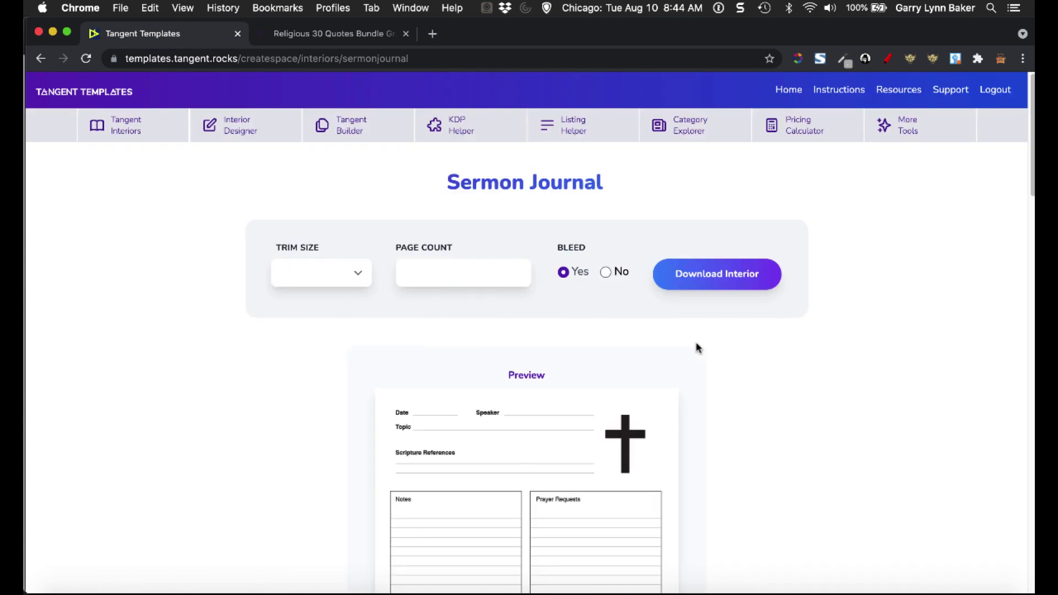
# Choose 6 x 9 trim, 1 page with bleed, and download the interior PDF.
pyautogui.click(357, 277)
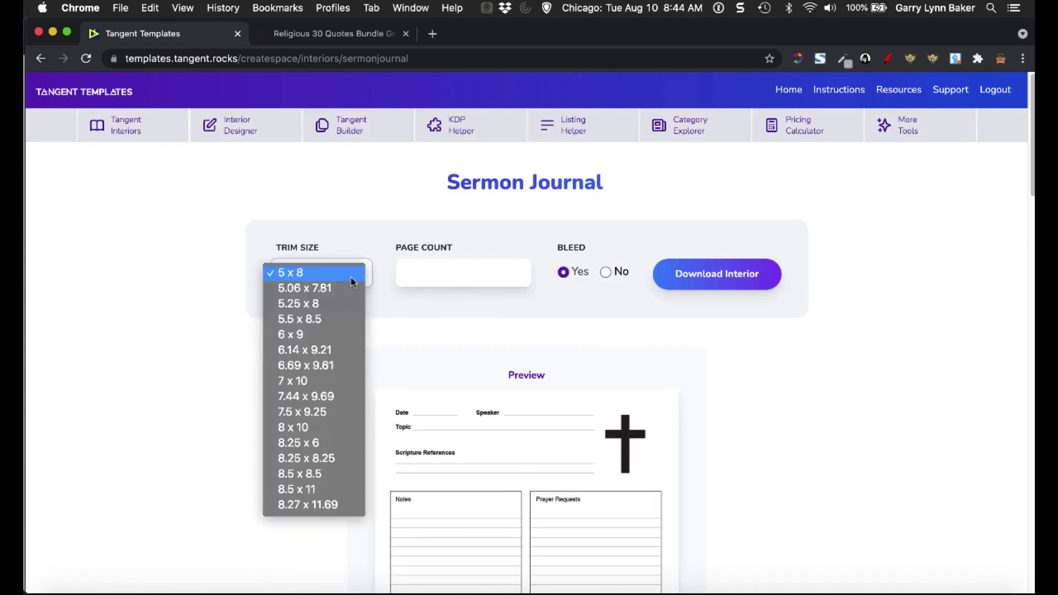
pyautogui.click(329, 331)
pyautogui.click(456, 268)
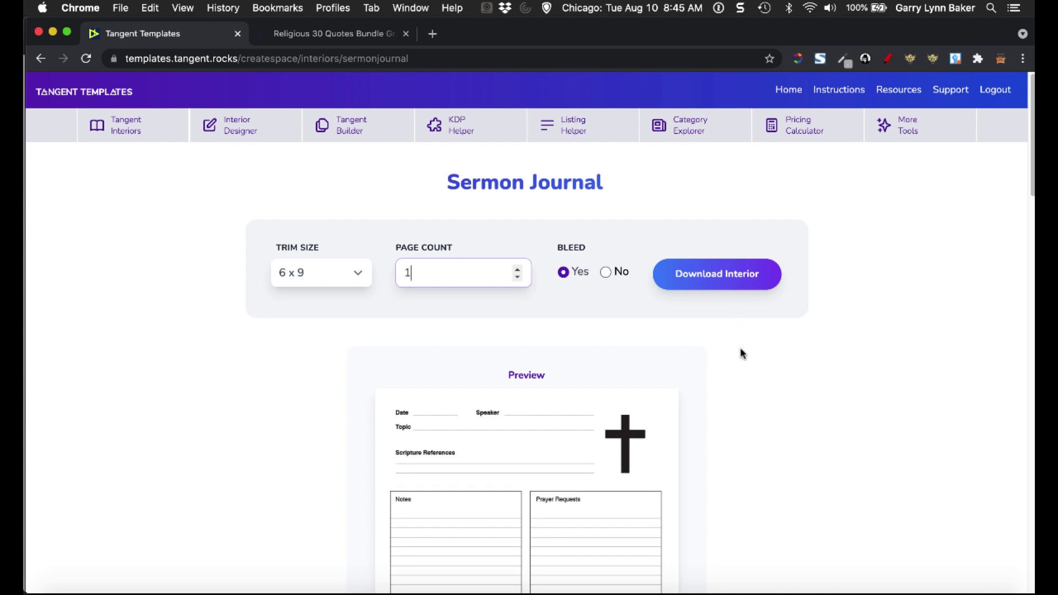
pyautogui.click(716, 277)
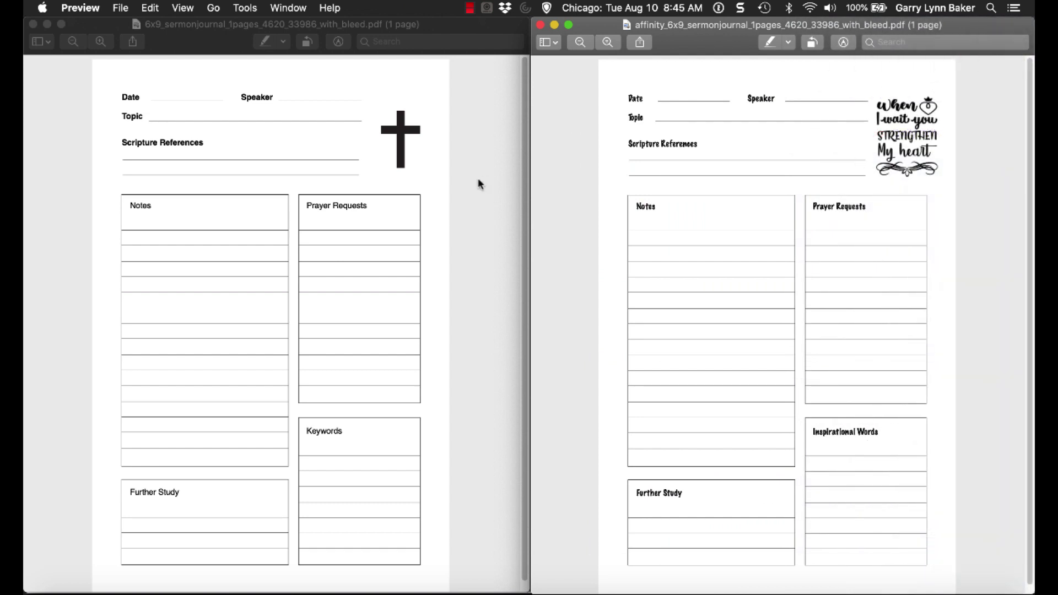
# Compare the original sermon journal PDF with the finished quote version again.
pyautogui.click(486, 206)
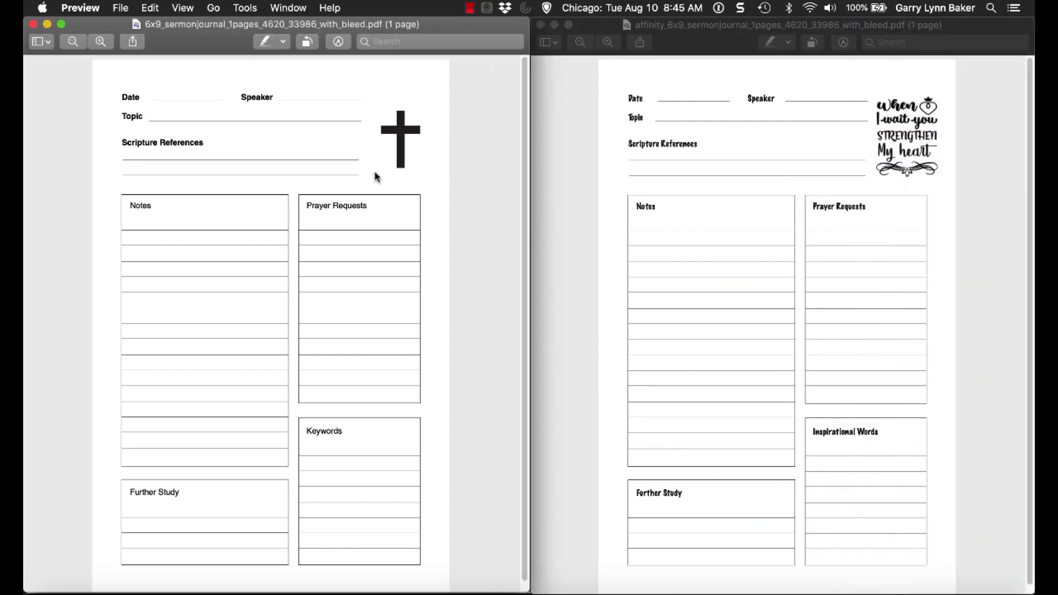
pyautogui.click(573, 187)
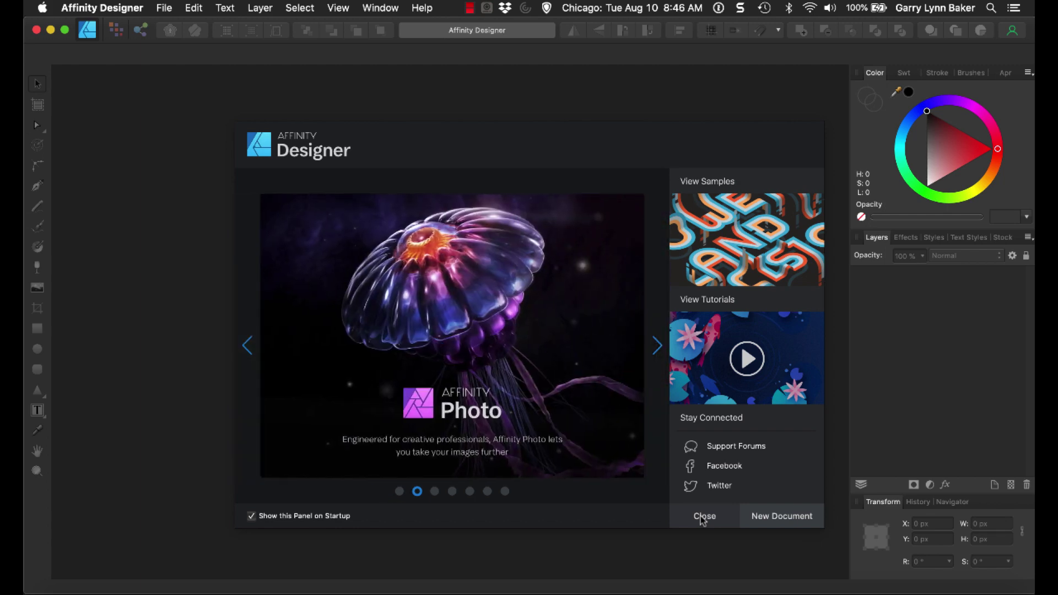
# Open the downloaded 6x9 sermon journal PDF through File > Open, accepting the PDF options.
pyautogui.click(700, 518)
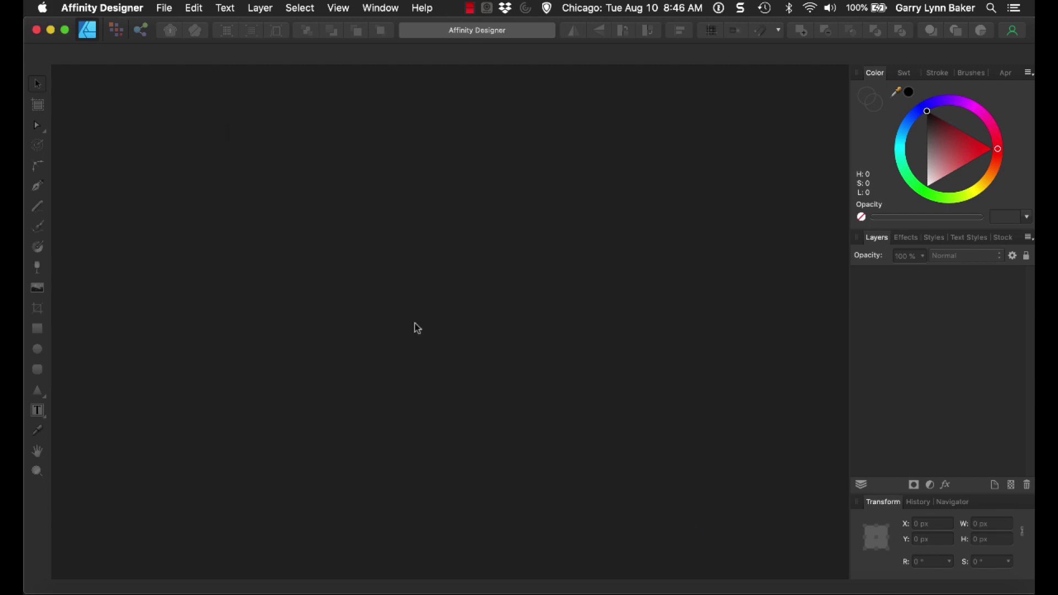
pyautogui.click(165, 7)
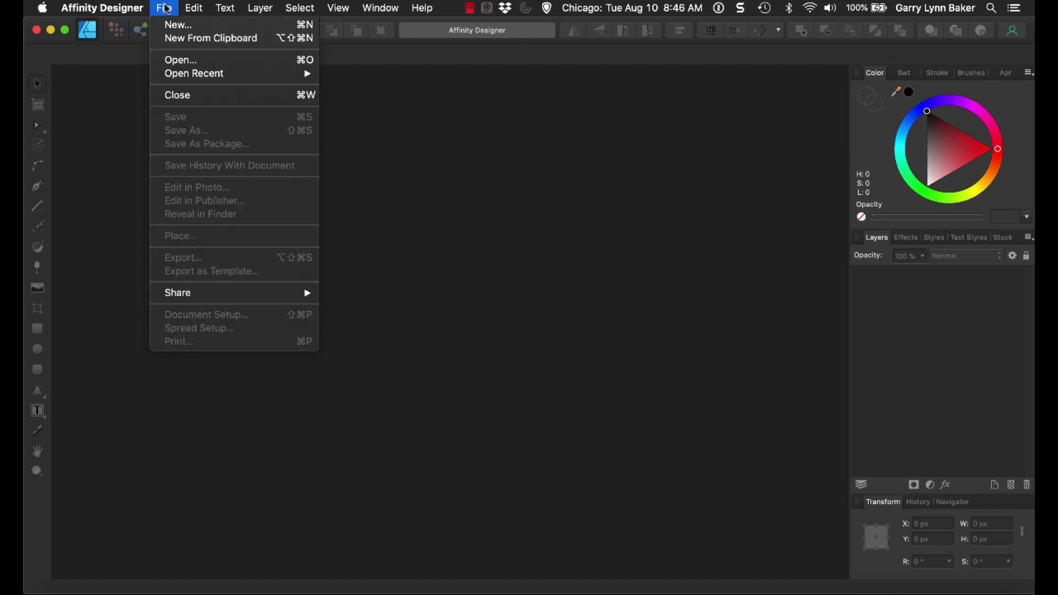
pyautogui.click(184, 62)
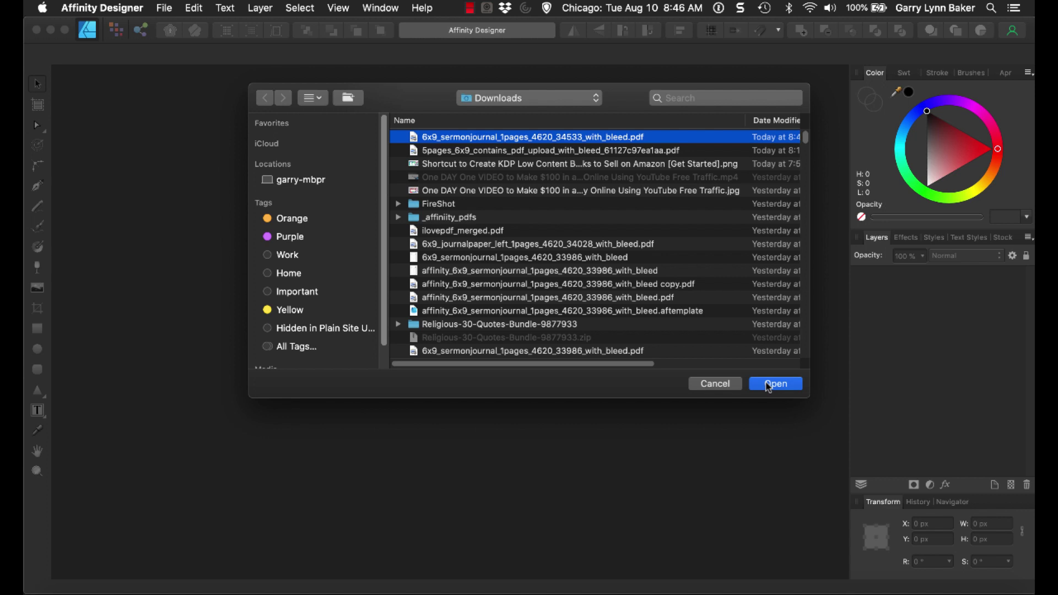
pyautogui.click(769, 386)
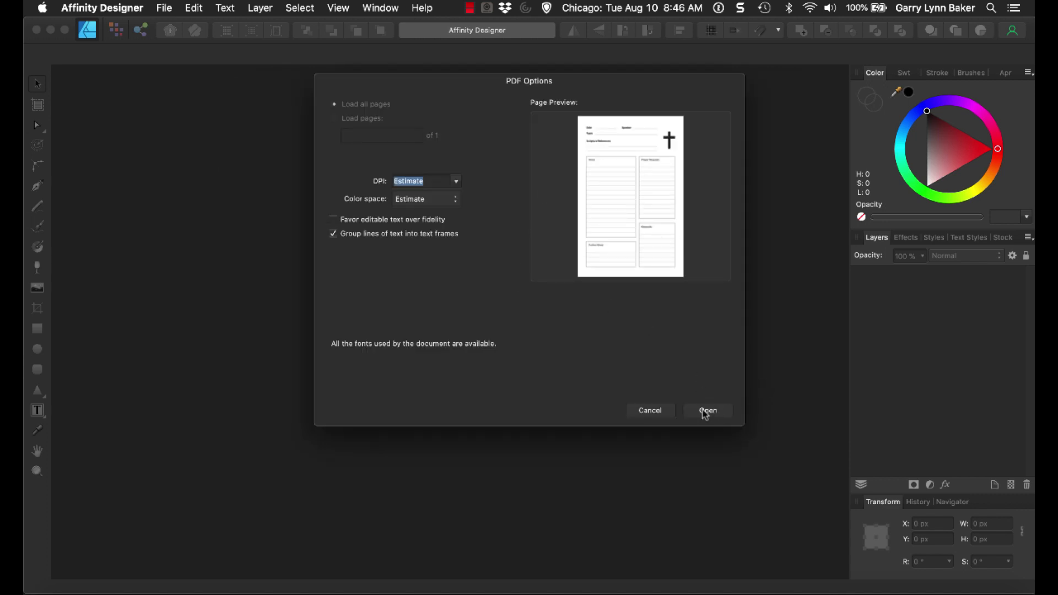
pyautogui.click(705, 413)
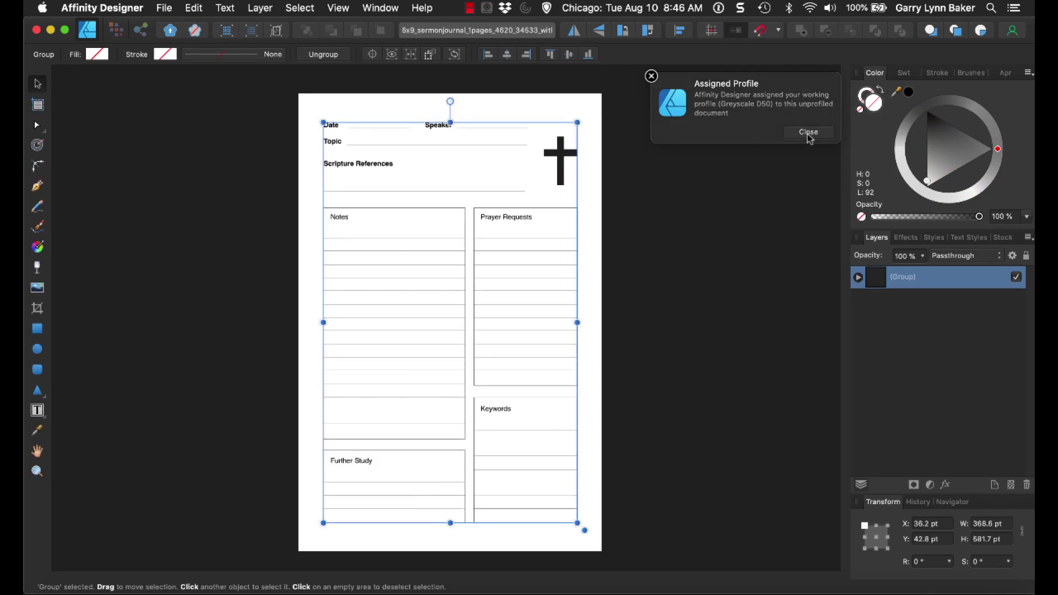
# Dismiss the colour profile notice and Ungroup All to separate the page objects.
pyautogui.click(808, 134)
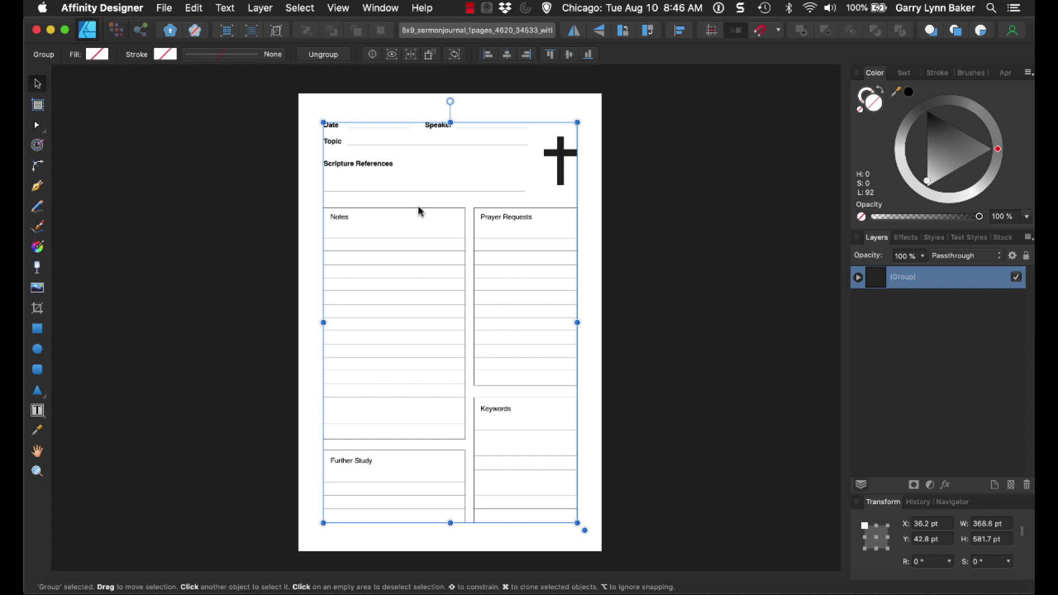
pyautogui.rightClick(403, 236)
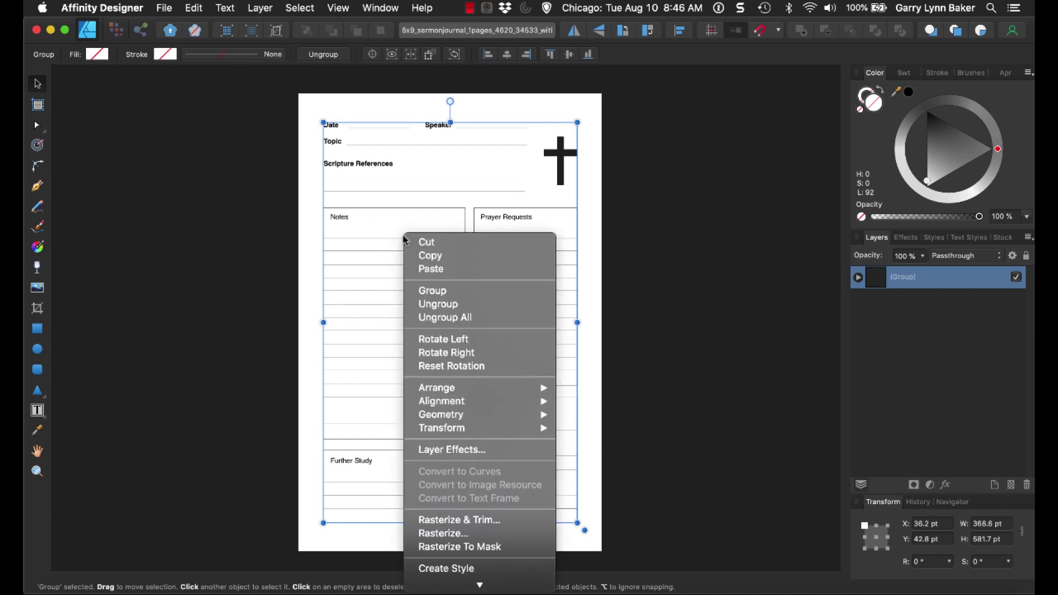
pyautogui.click(443, 319)
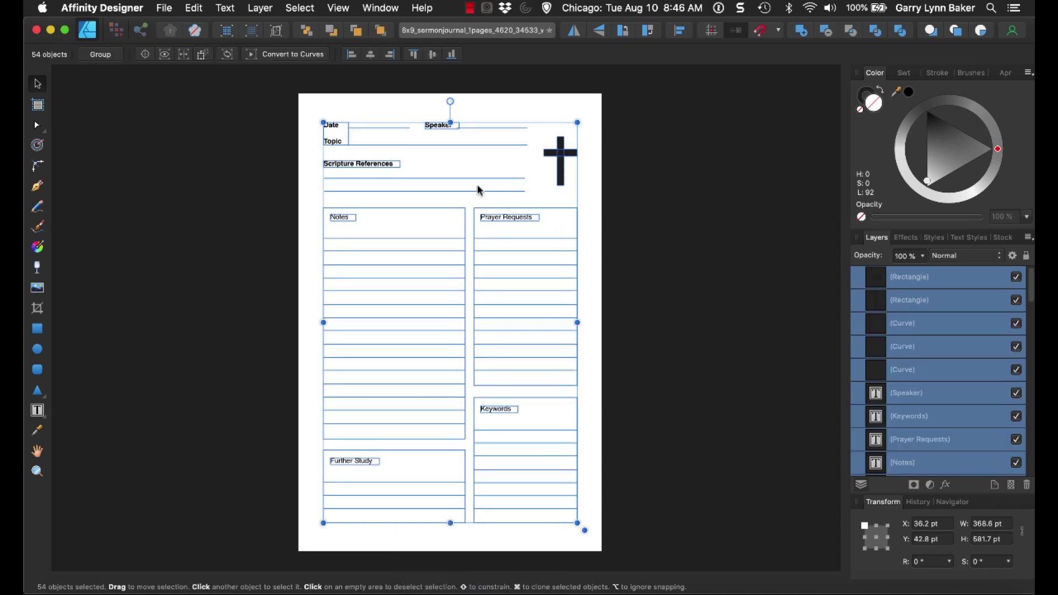
# Select both bars of the black cross and delete them.
pyautogui.click(512, 111)
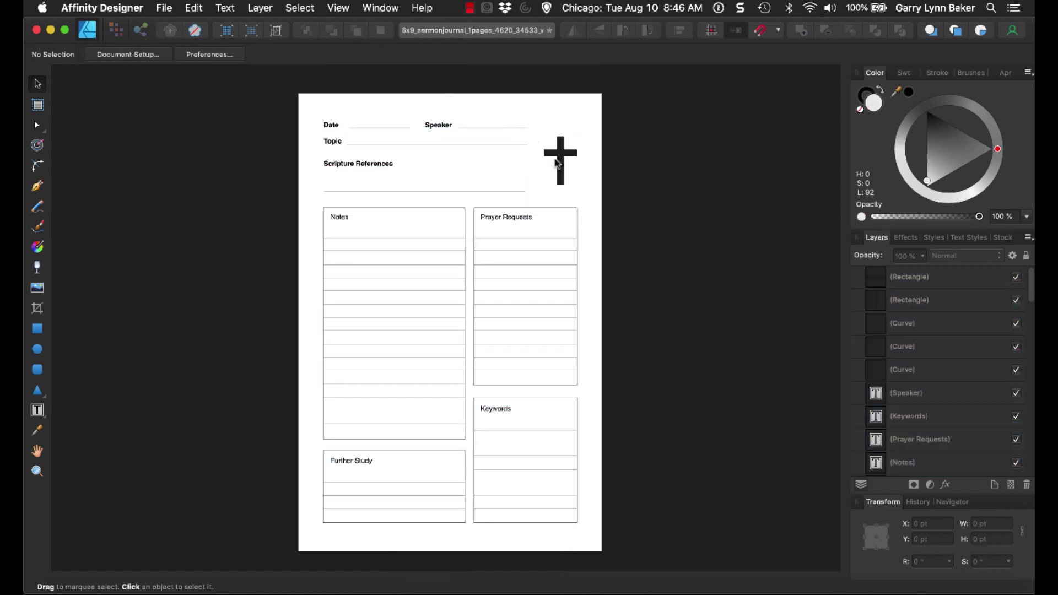
pyautogui.click(558, 159)
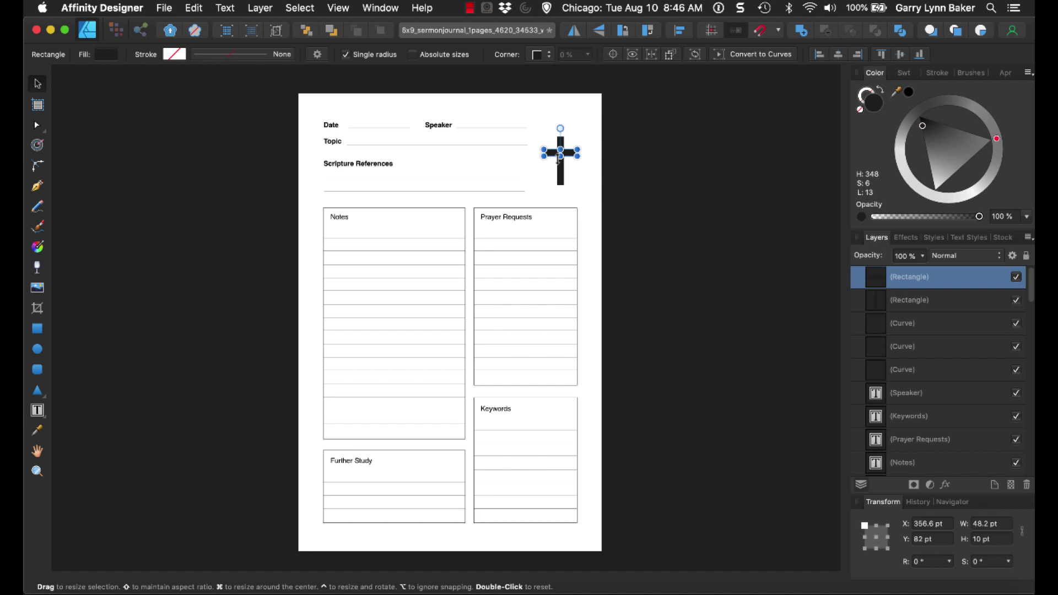
pyautogui.keyDown('shift'); pyautogui.click(558, 160); pyautogui.keyUp('shift')
pyautogui.press('Delete')
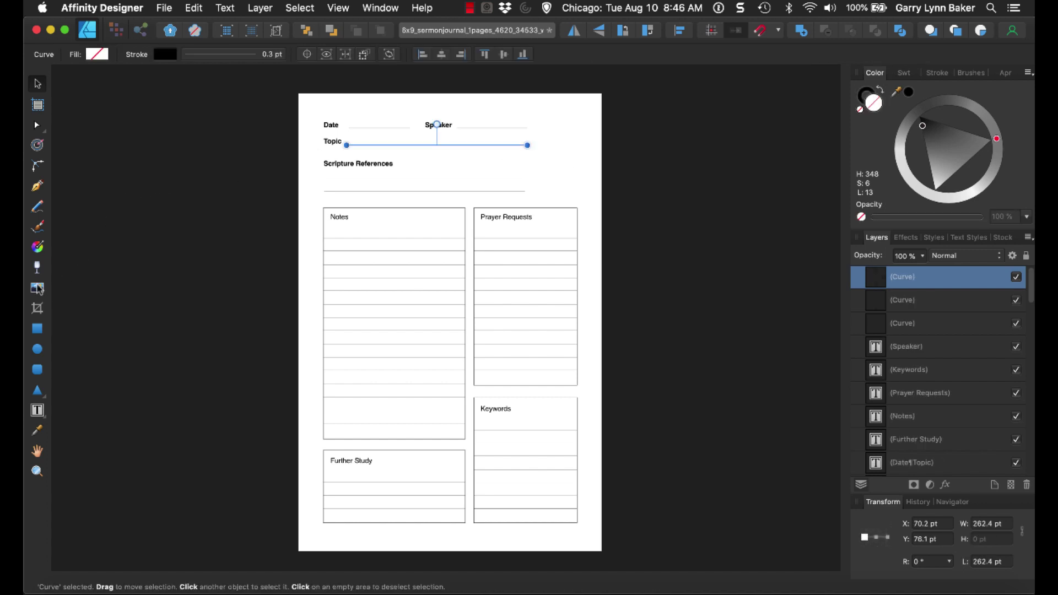
pyautogui.click(38, 287)
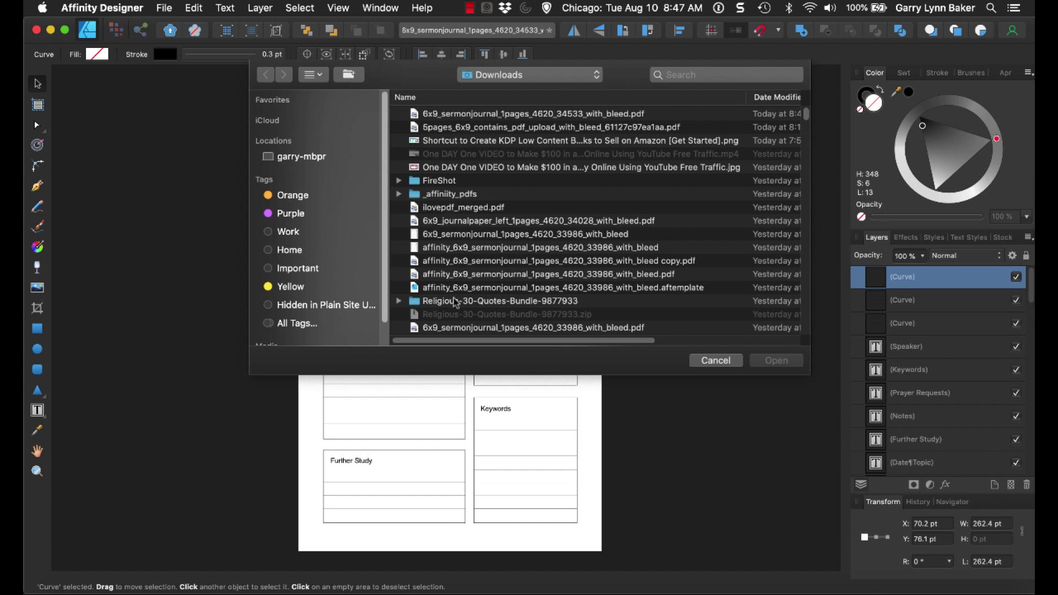
# Place the heart quote PNG from the Religious-30-Quotes-Bundle-9877933 folder on the page.
pyautogui.doubleClick(479, 302)
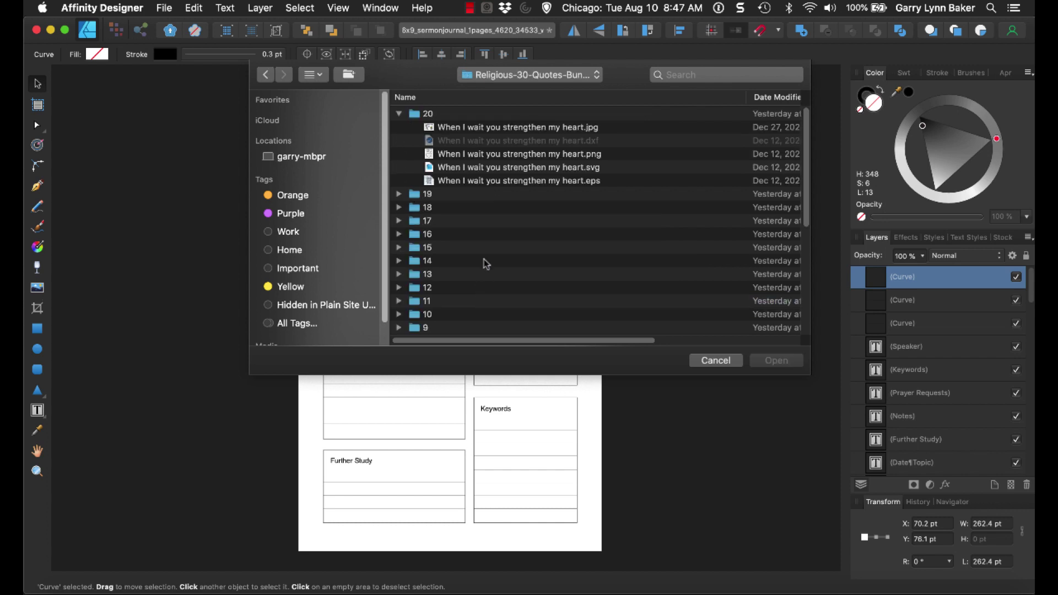
pyautogui.doubleClick(492, 154)
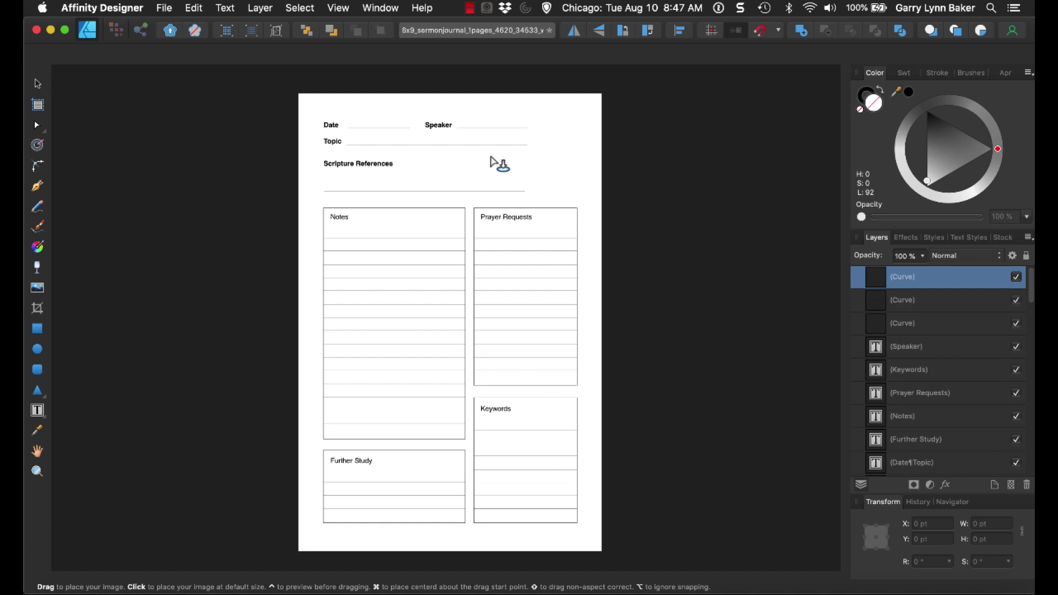
pyautogui.click(470, 150)
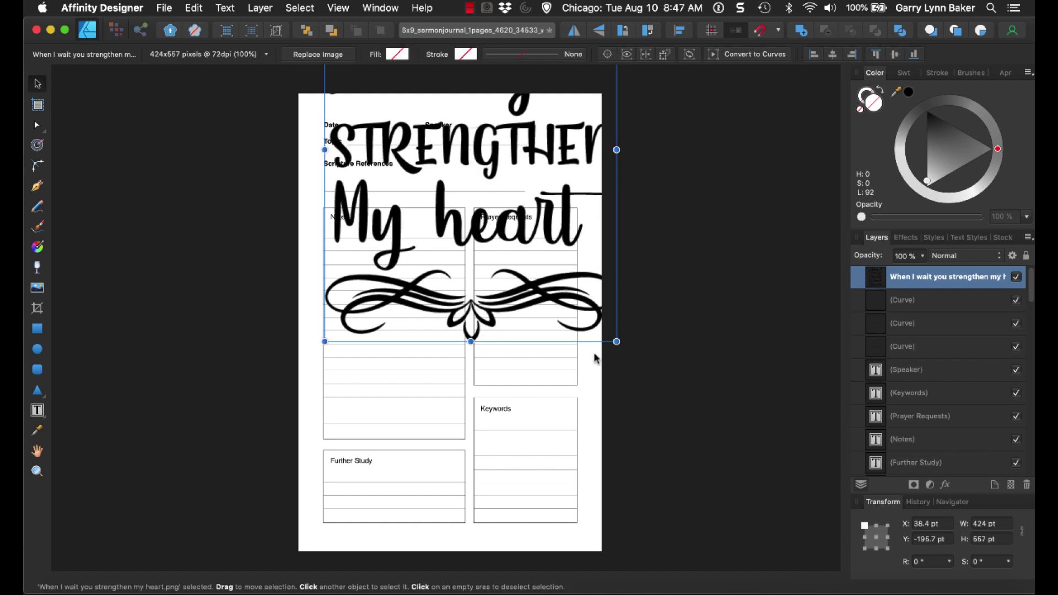
# Shrink the quote image and position it in the page's top-right corner.
pyautogui.moveTo(613, 339); pyautogui.dragTo(434, 193)
pyautogui.moveTo(416, 125); pyautogui.dragTo(506, 285)
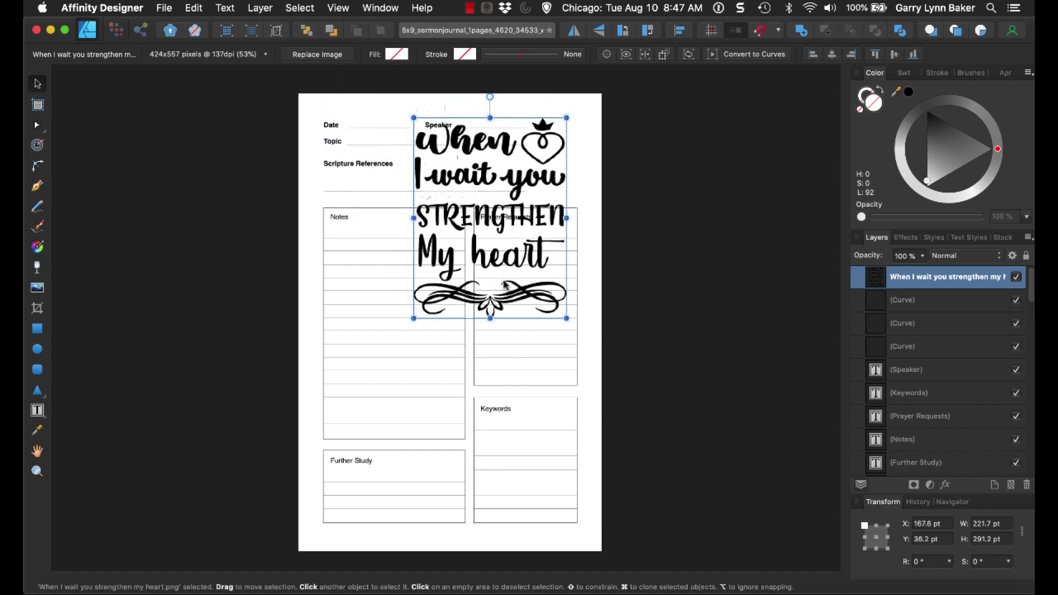
pyautogui.moveTo(567, 318); pyautogui.dragTo(477, 215)
pyautogui.moveTo(439, 154); pyautogui.dragTo(544, 144)
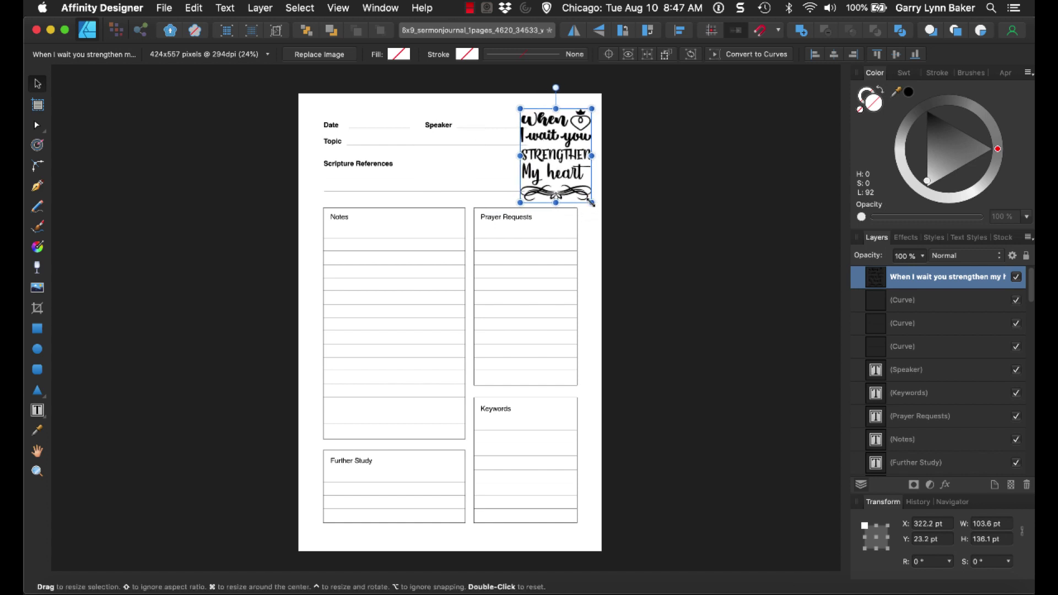
pyautogui.moveTo(591, 202); pyautogui.dragTo(562, 177)
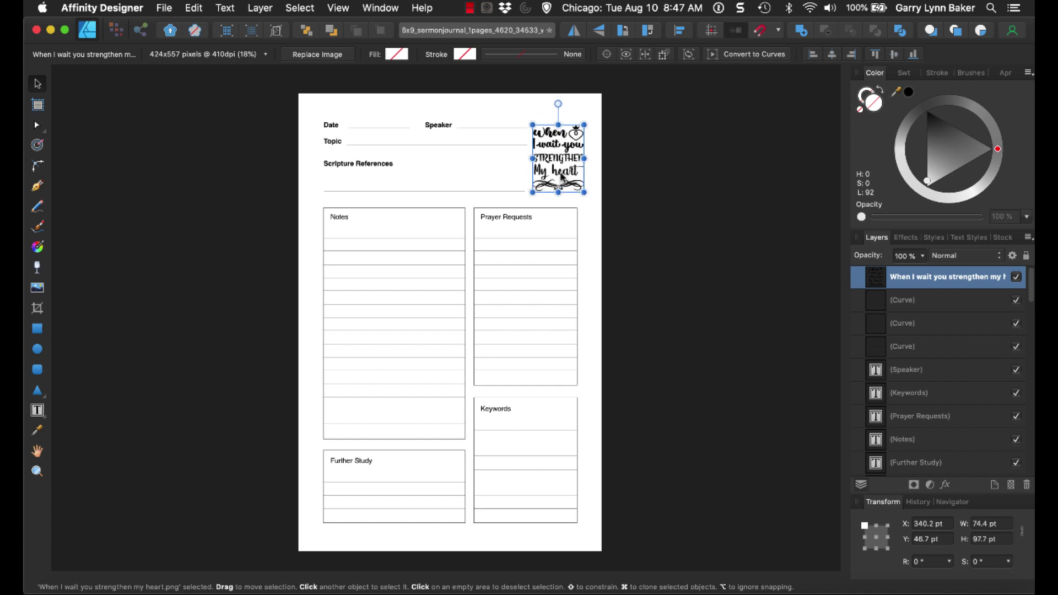
pyautogui.click(509, 113)
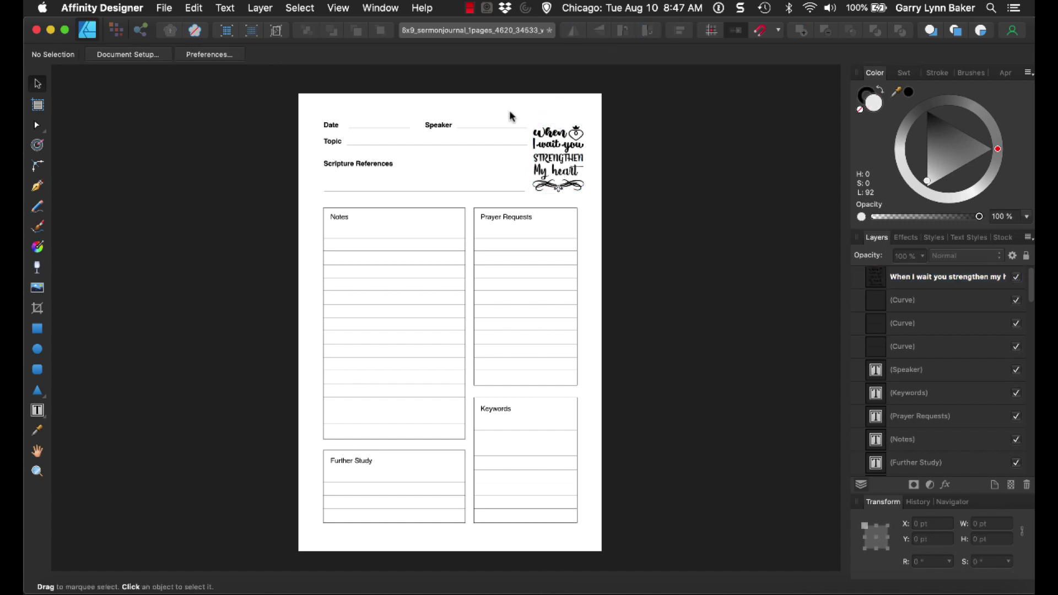
# Change the Date heading's font to Marker Felt.
pyautogui.click(333, 127)
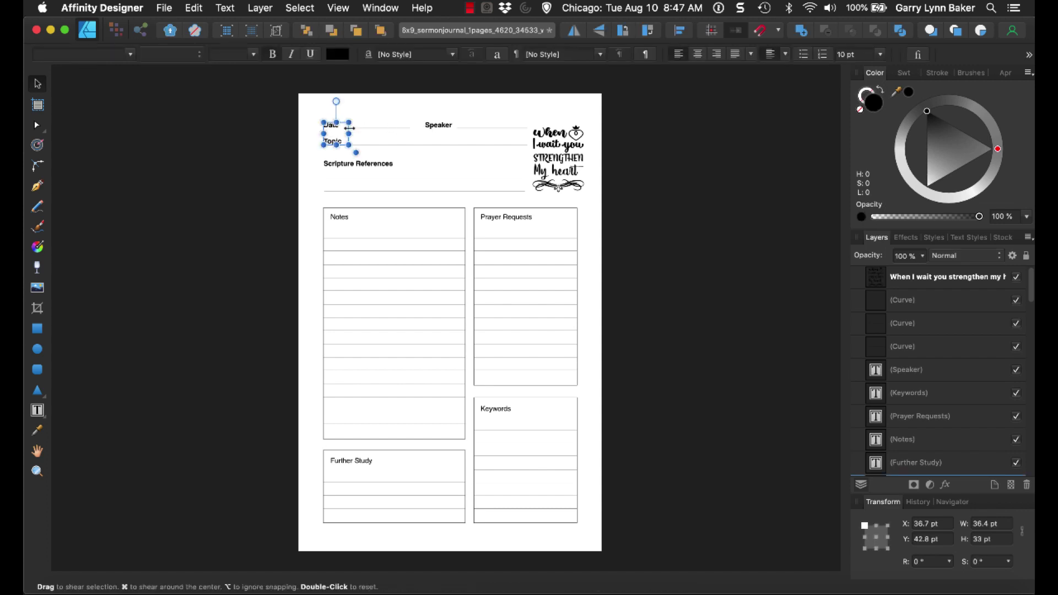
pyautogui.doubleClick(329, 127)
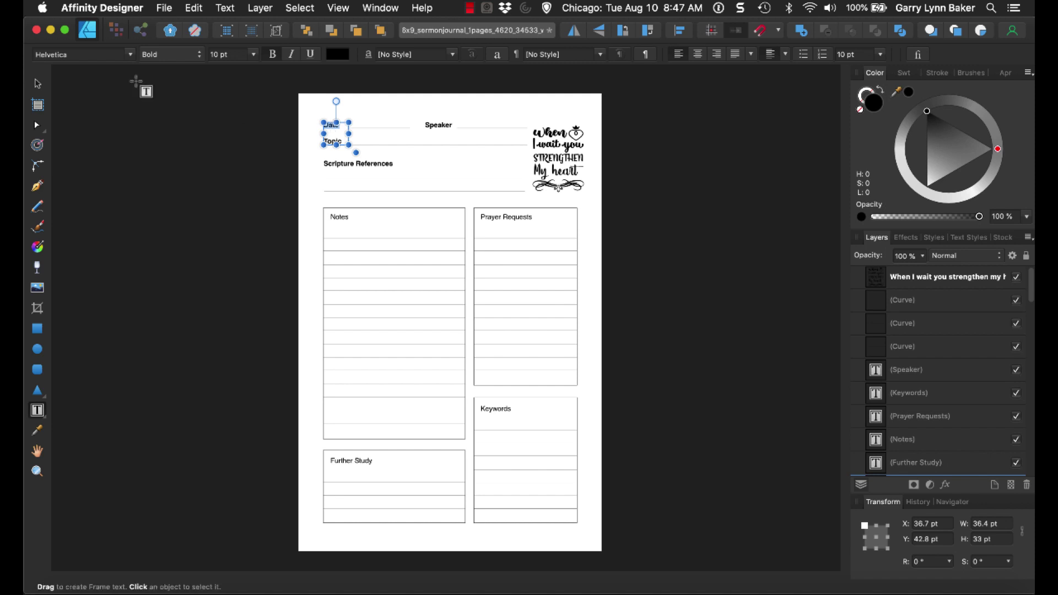
pyautogui.click(86, 55)
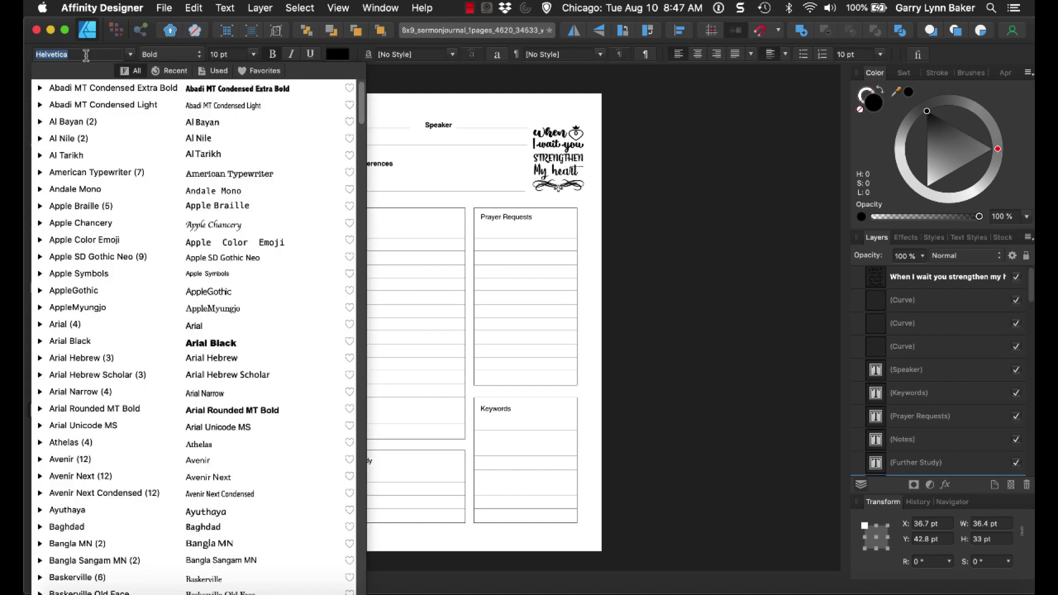
pyautogui.write('market')
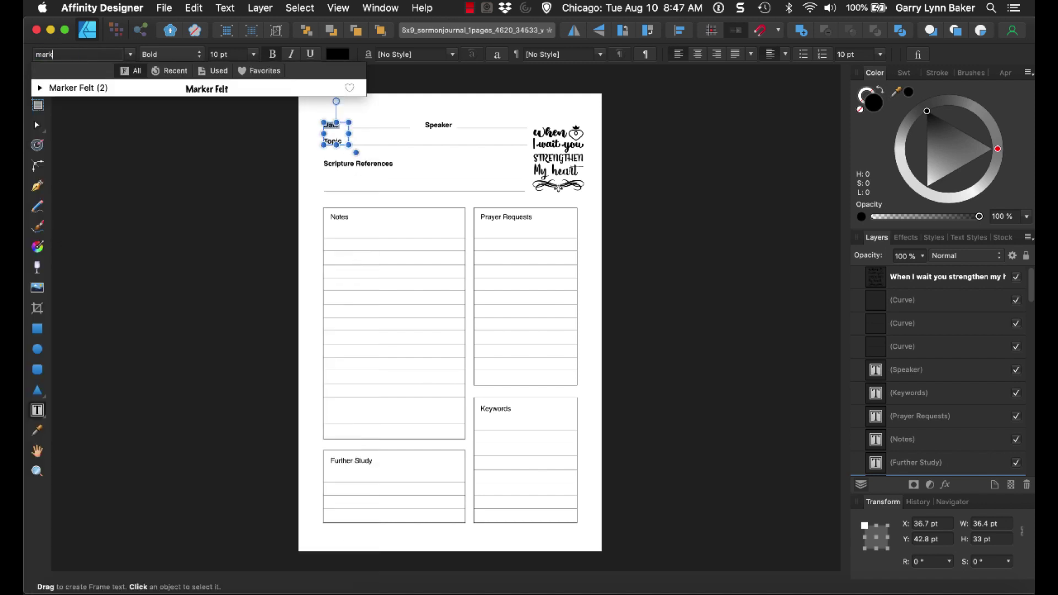
pyautogui.press('BackSpace')
pyautogui.write('r Felt')
pyautogui.click(84, 92)
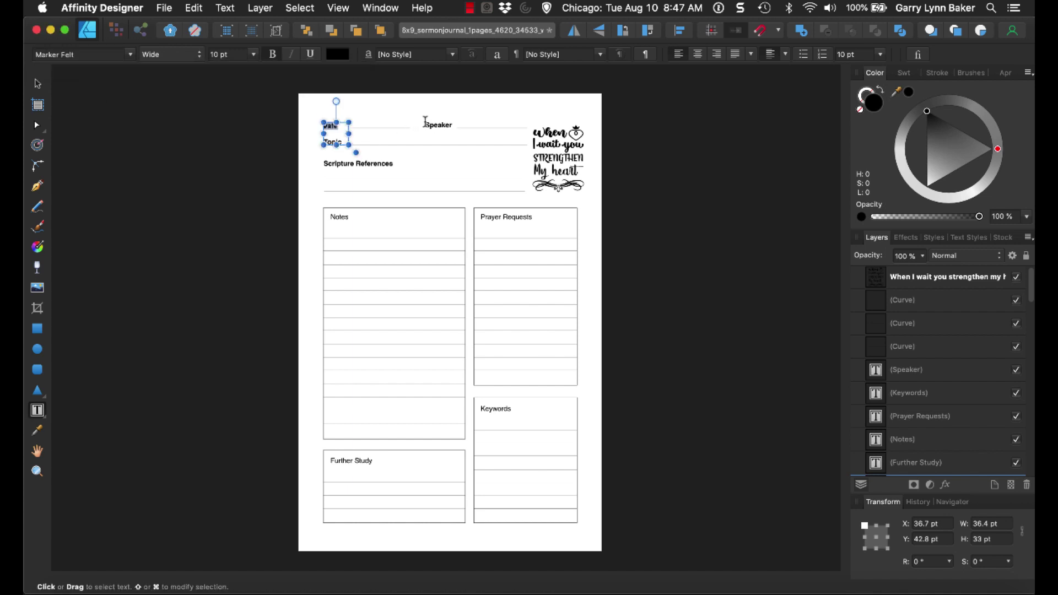
# Apply Marker Felt to the Speaker heading, then undo that change.
pyautogui.click(433, 124)
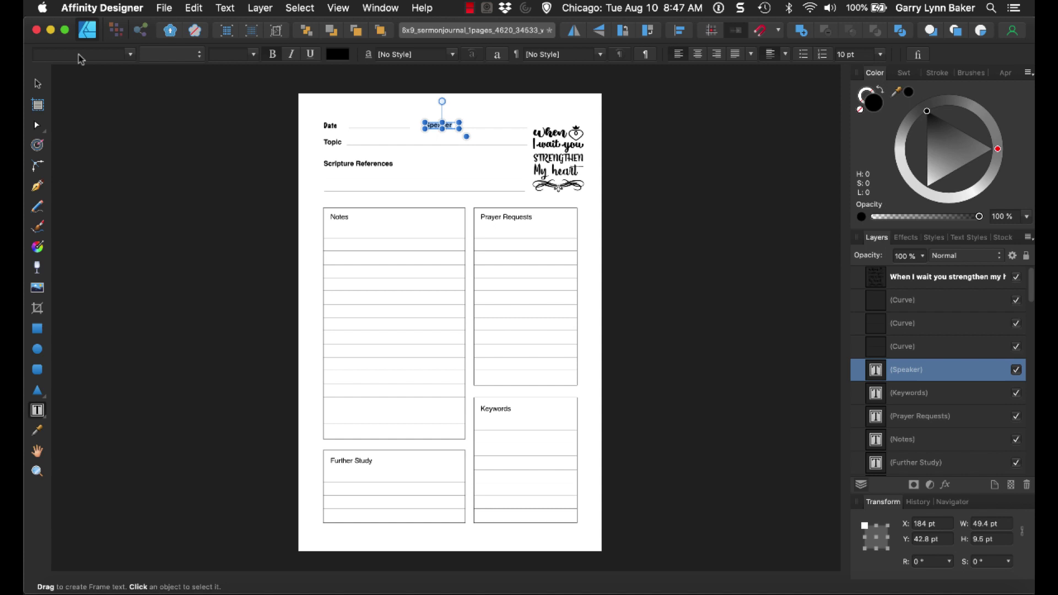
pyautogui.click(82, 54)
pyautogui.write('marker')
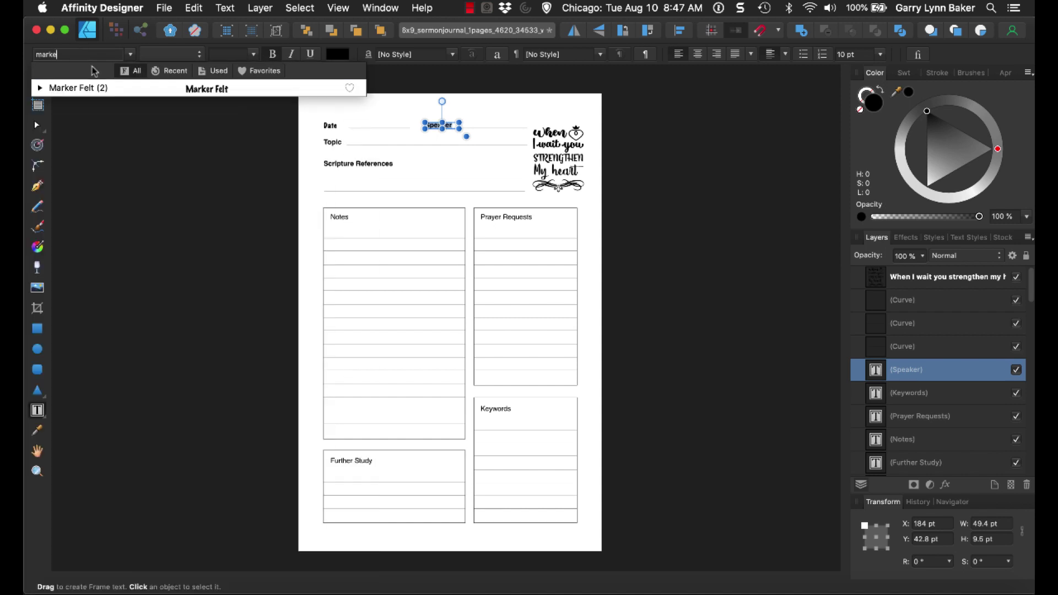
pyautogui.click(120, 88)
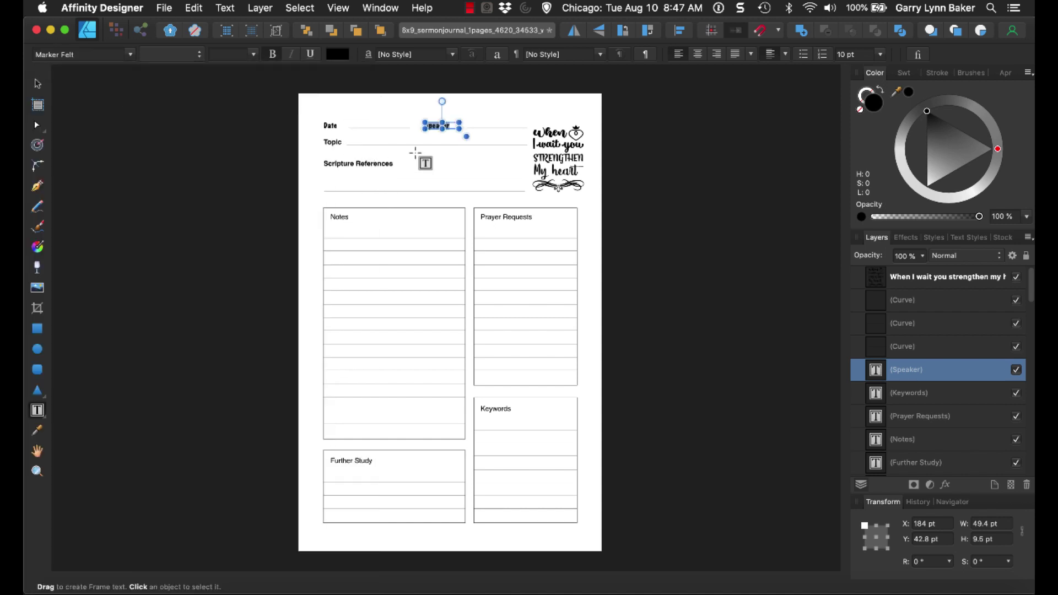
pyautogui.press('super+z')
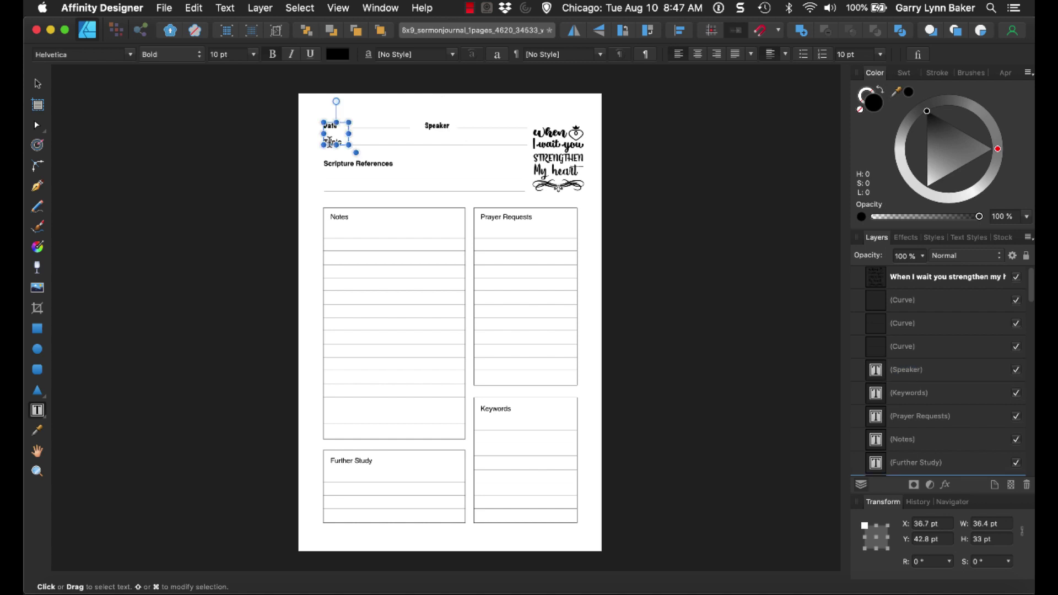
# Retype Keywords as 'Inspirational Words', widen its text box, and correct the spelling.
pyautogui.doubleClick(492, 409)
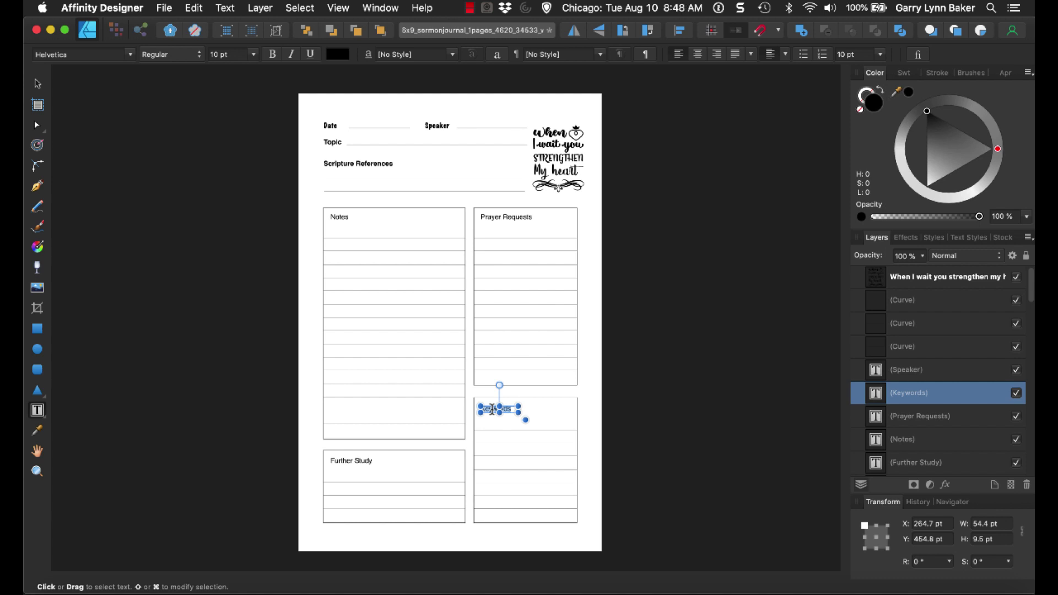
pyautogui.click(534, 428)
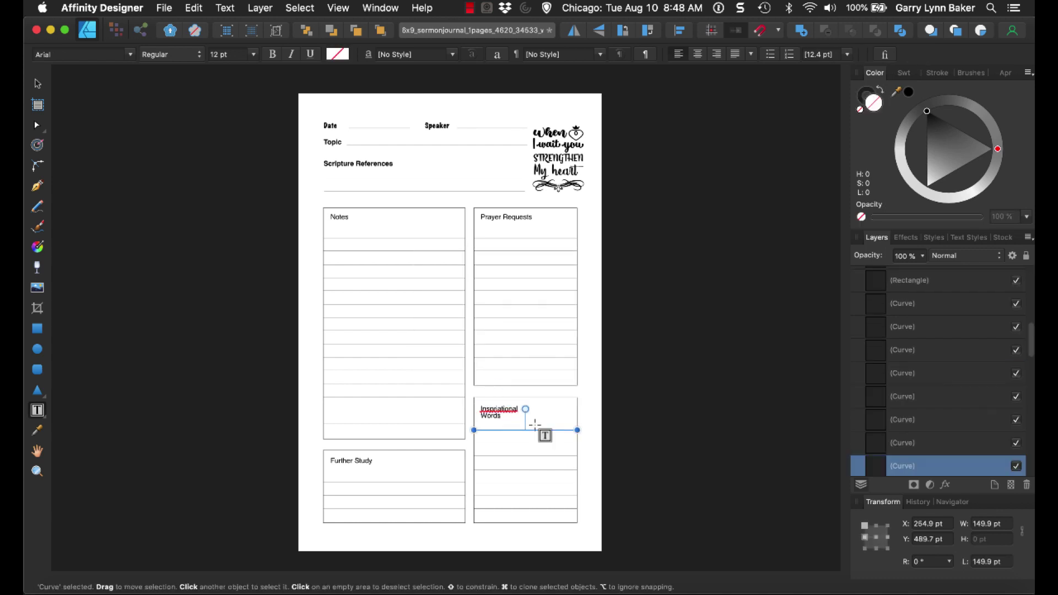
pyautogui.click(517, 414)
pyautogui.moveTo(519, 411); pyautogui.dragTo(548, 412)
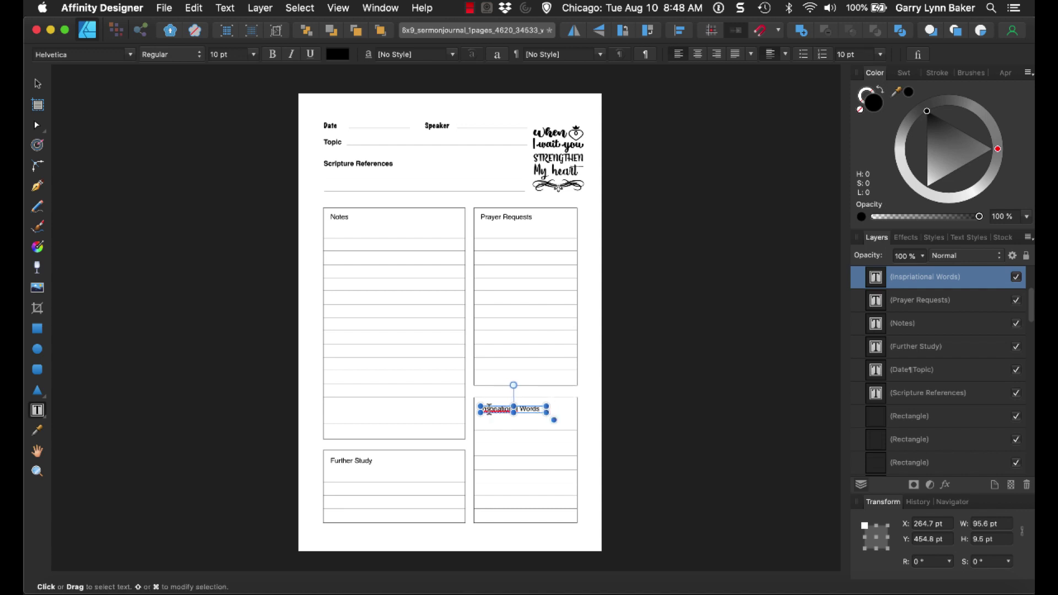
pyautogui.rightClick(490, 411)
pyautogui.click(507, 414)
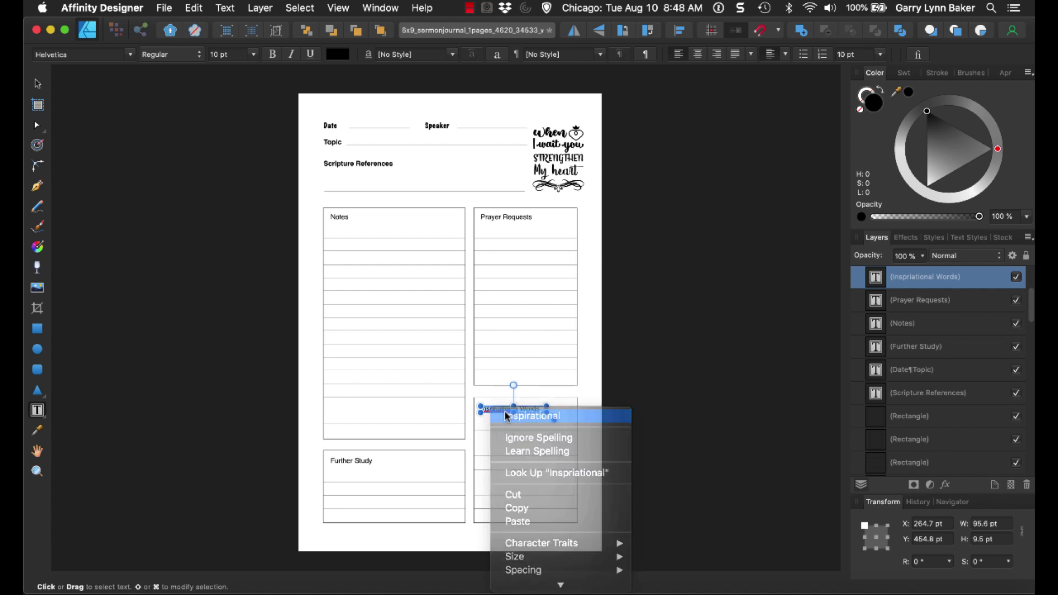
# Set the Inspirational Words heading in Marker Felt, then reselect it and the Further Study heading.
pyautogui.click(77, 55)
pyautogui.write('Marker Felt')
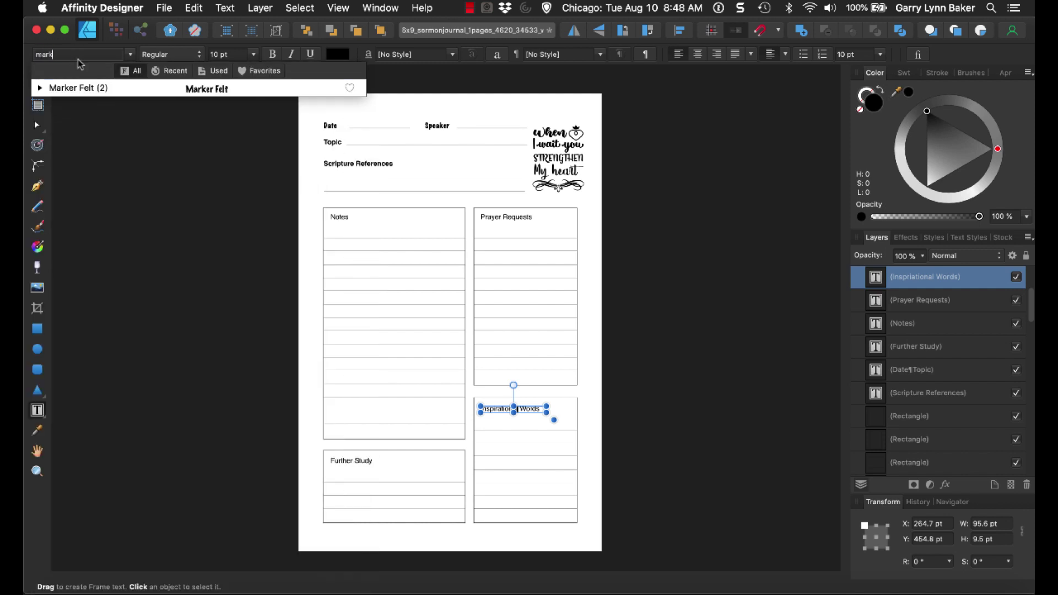
pyautogui.click(82, 93)
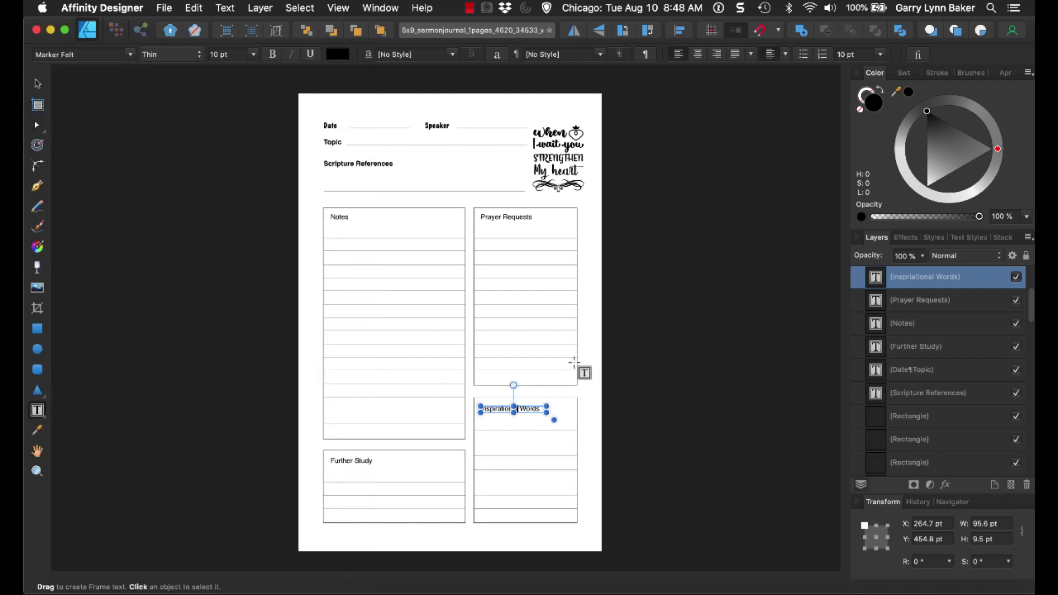
pyautogui.press('Escape')
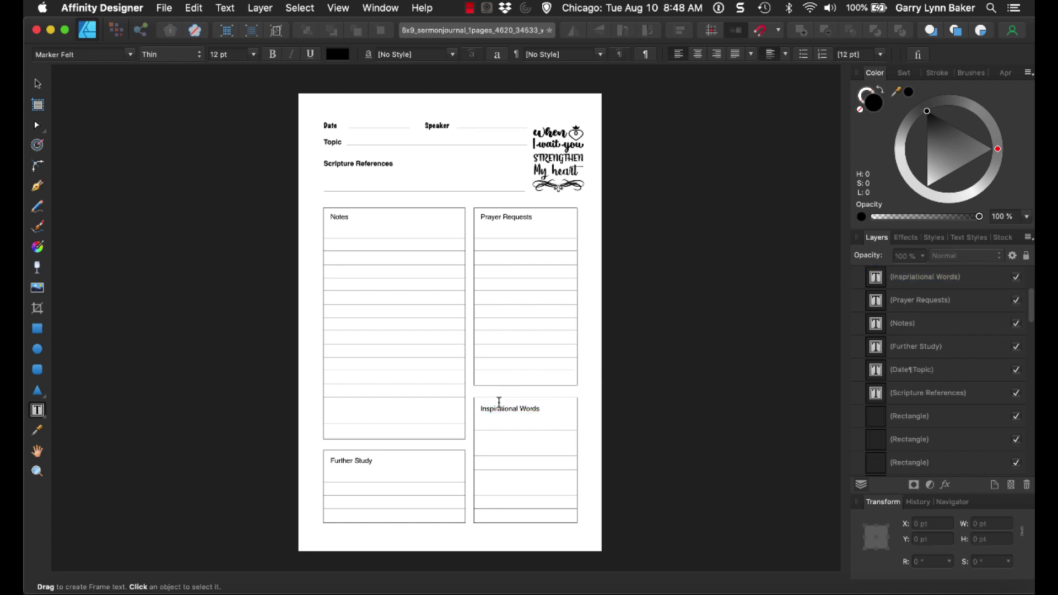
pyautogui.click(499, 406)
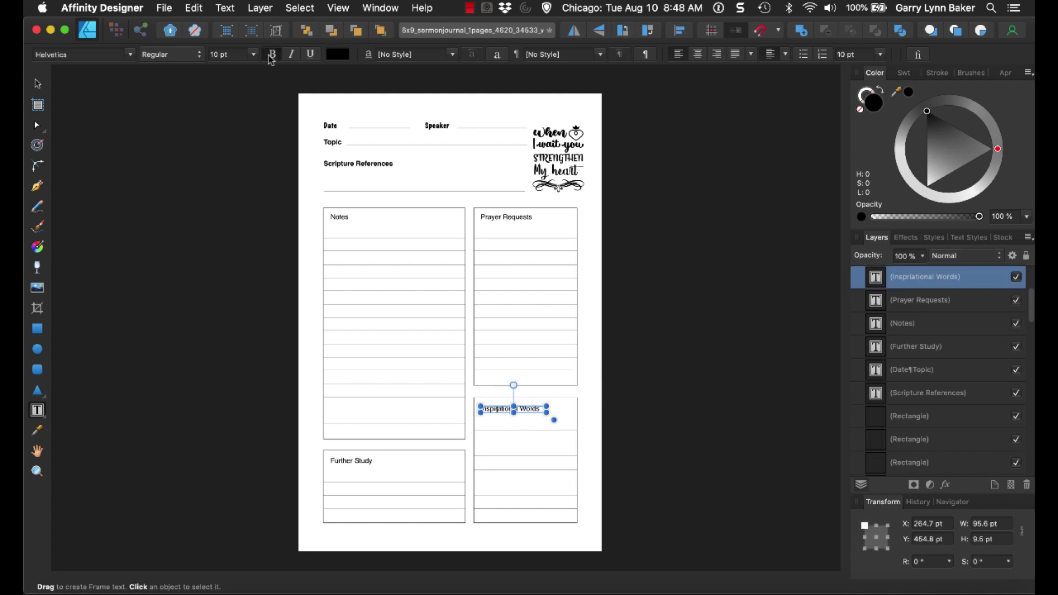
pyautogui.click(353, 461)
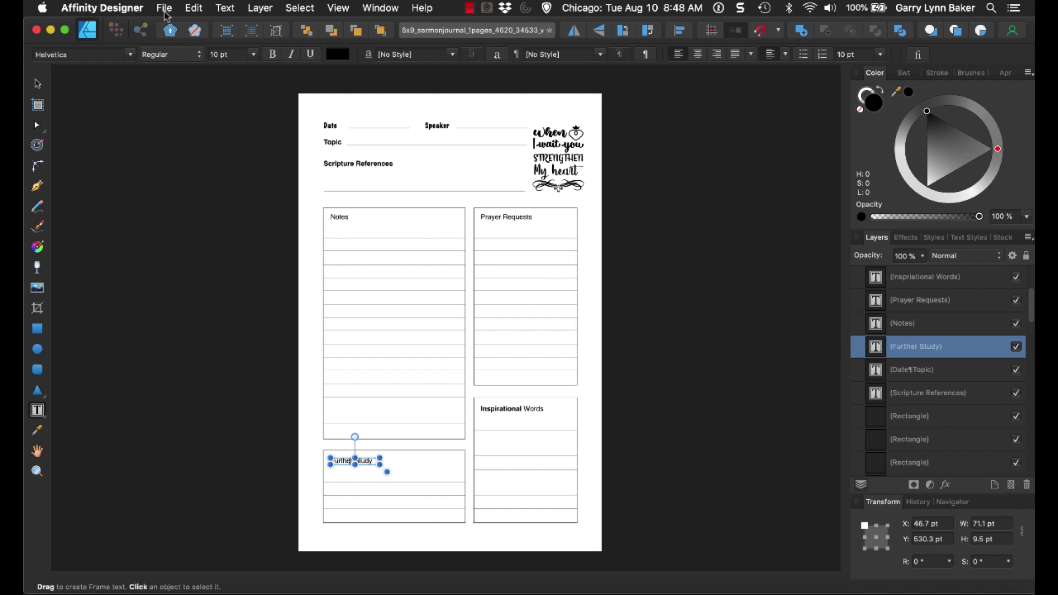
# Export the page as PDF (for print) to Downloads, prefixing the file name with 'testfile'.
pyautogui.click(167, 12)
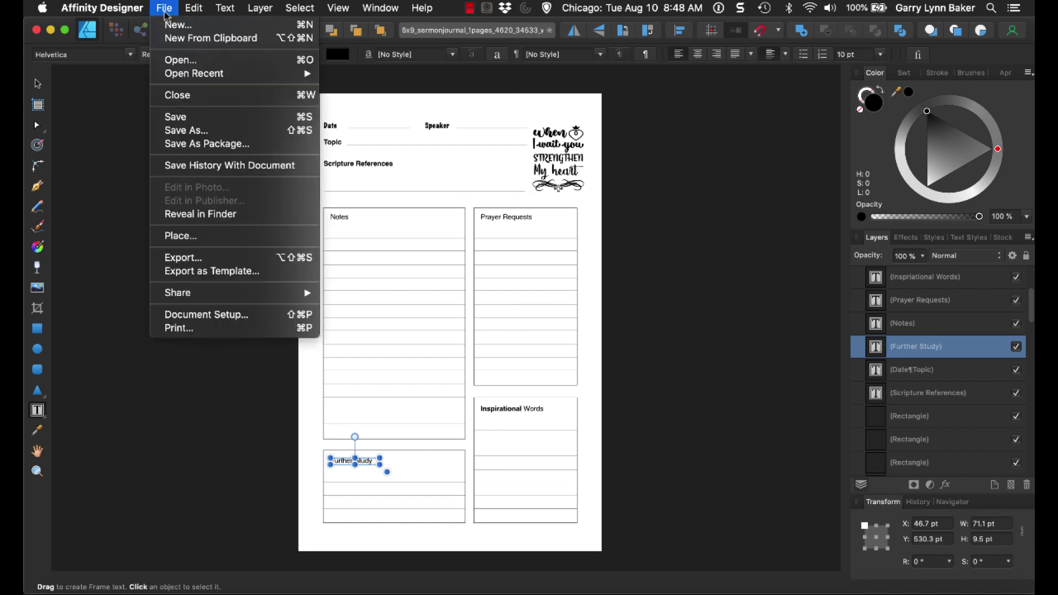
pyautogui.click(205, 257)
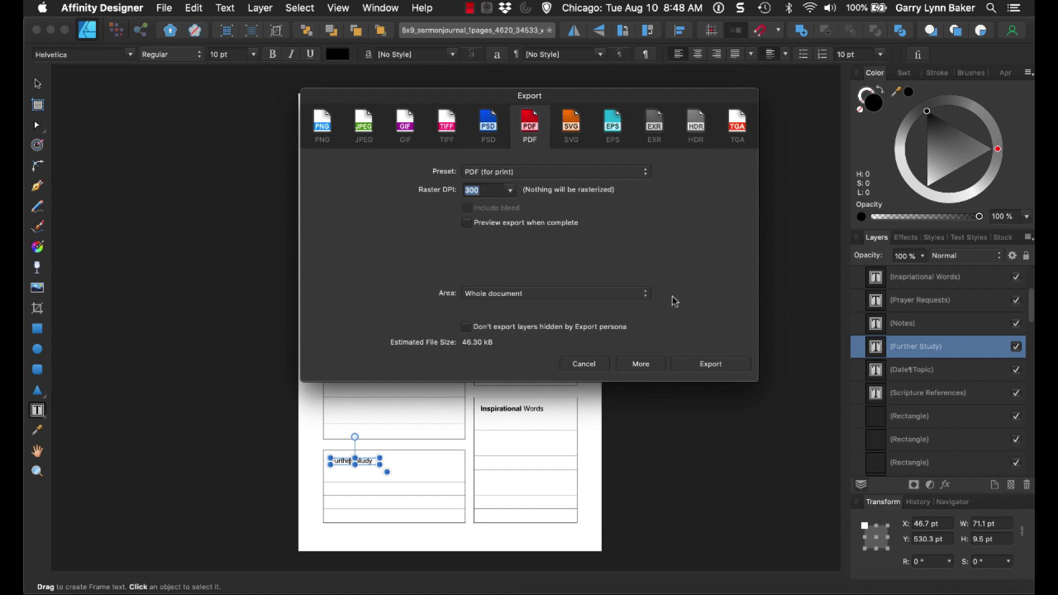
pyautogui.click(708, 364)
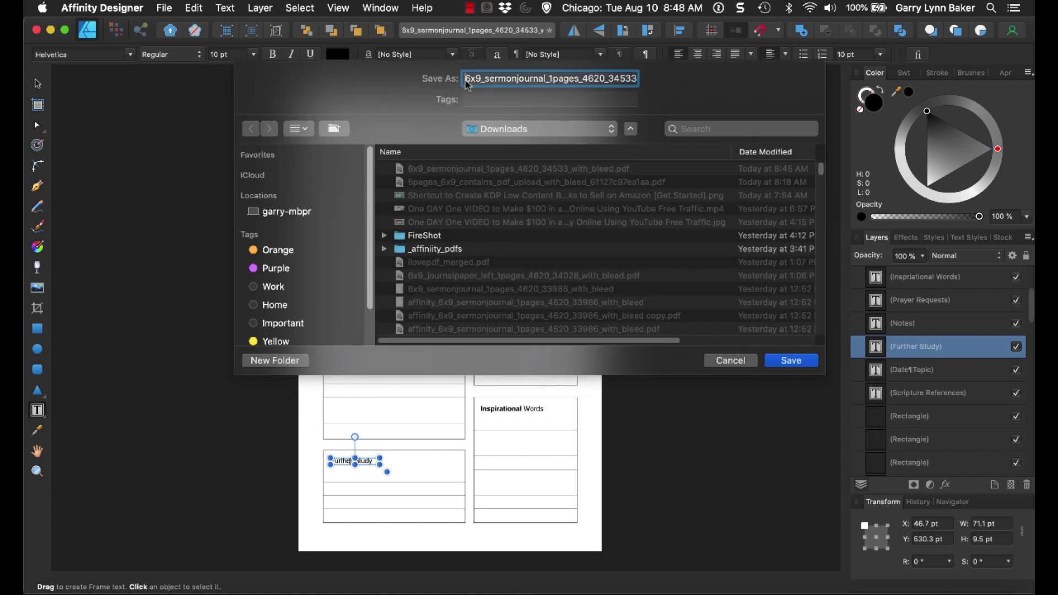
pyautogui.click(465, 81)
pyautogui.write('testfile')
pyautogui.click(790, 361)
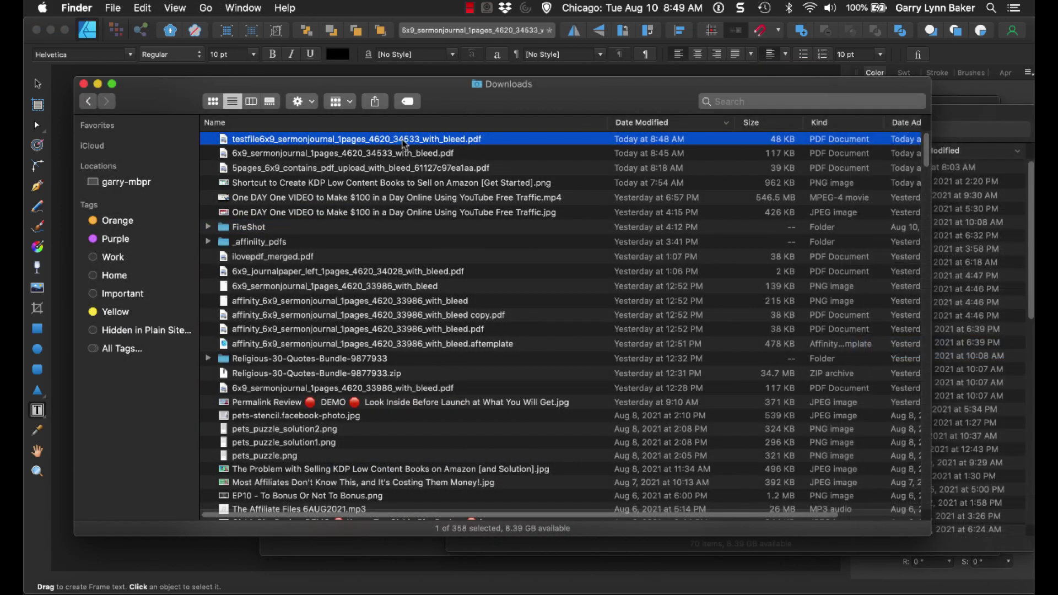
# Open the exported testfile PDF in Preview and arrange it beside the other journal PDFs.
pyautogui.doubleClick(403, 142)
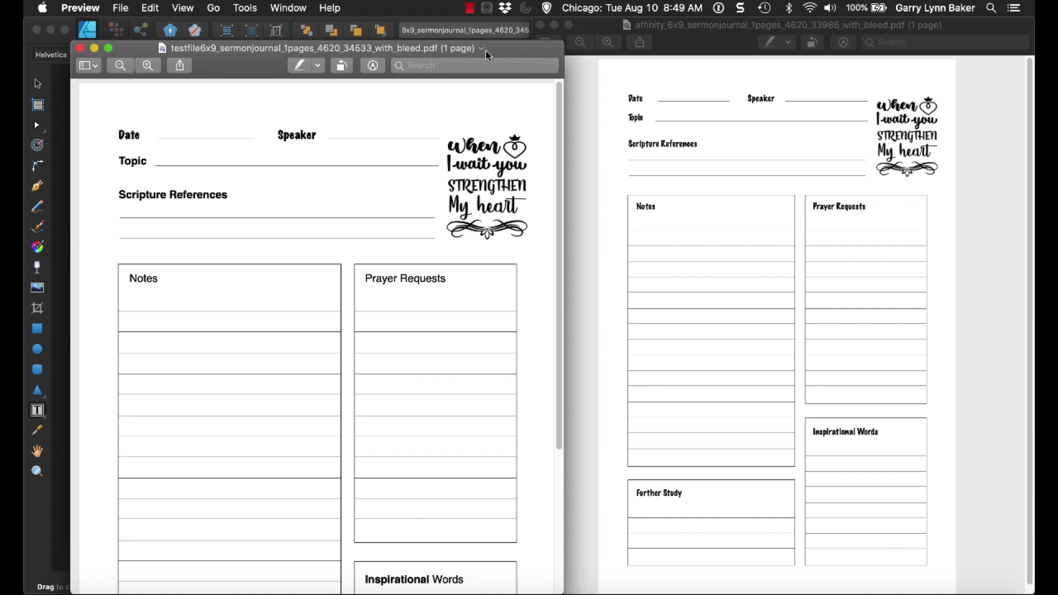
pyautogui.moveTo(487, 53); pyautogui.dragTo(511, 25)
pyautogui.doubleClick(150, 112)
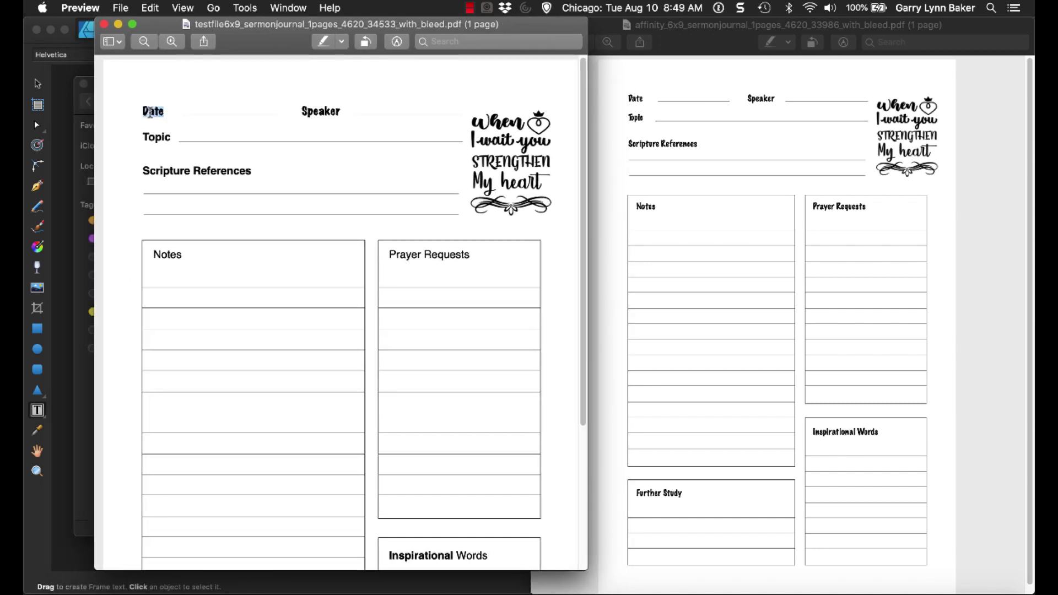
pyautogui.click(515, 139)
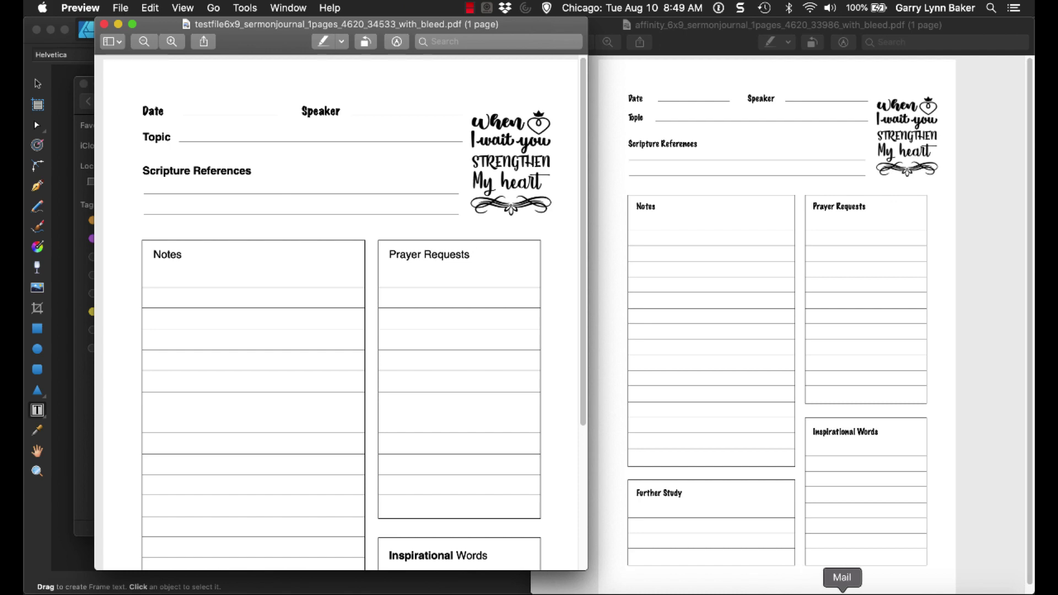
pyautogui.moveTo(313, 28); pyautogui.dragTo(731, 46)
# Compare the two journal PDFs, close testfile, and bring the affinity_6x9 sermon journal PDF forward.
pyautogui.click(491, 196)
pyautogui.click(605, 118)
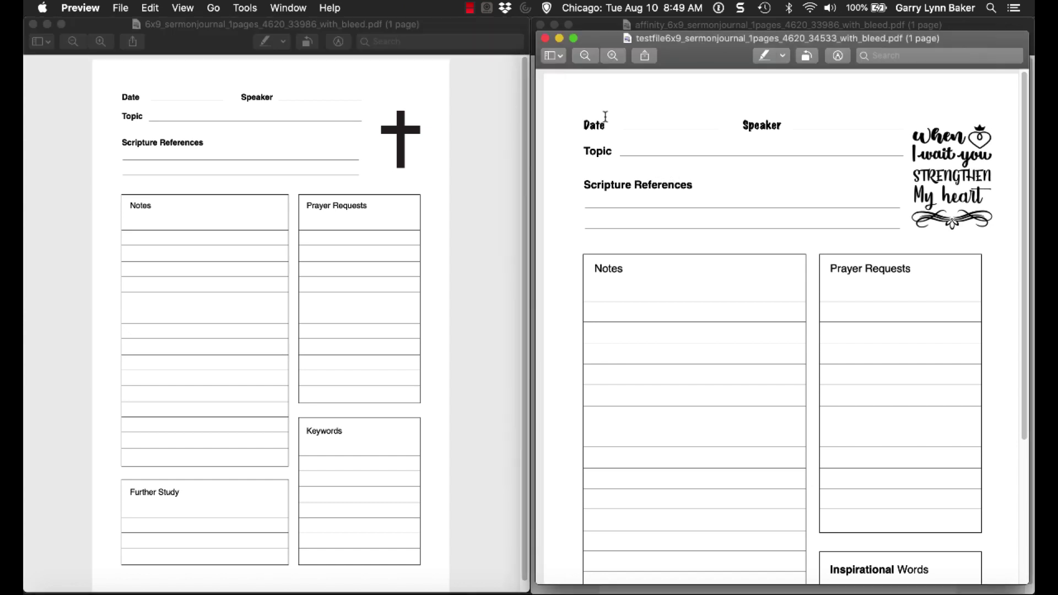
pyautogui.click(546, 40)
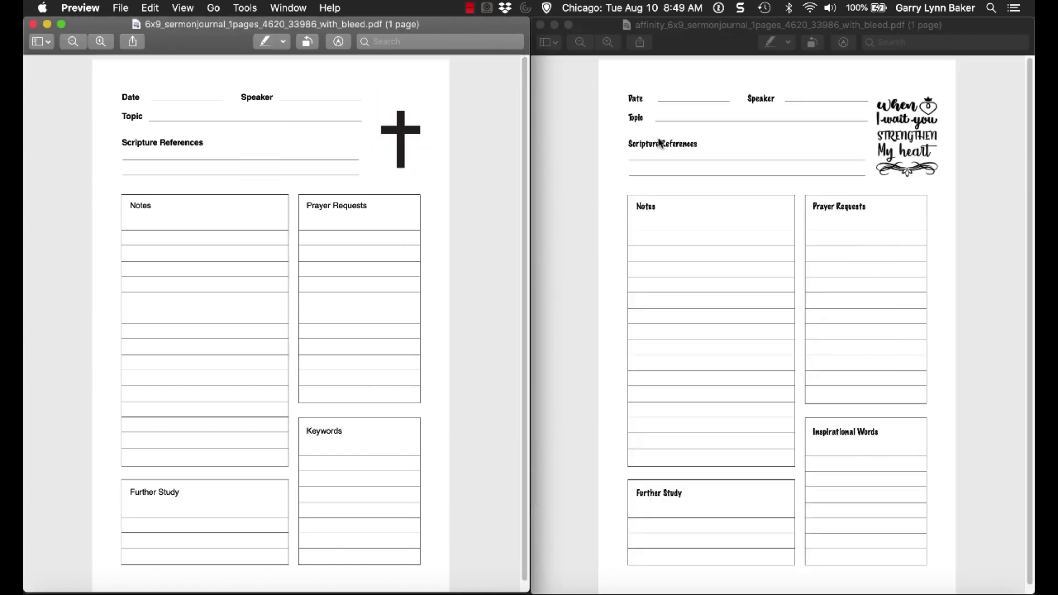
pyautogui.click(599, 119)
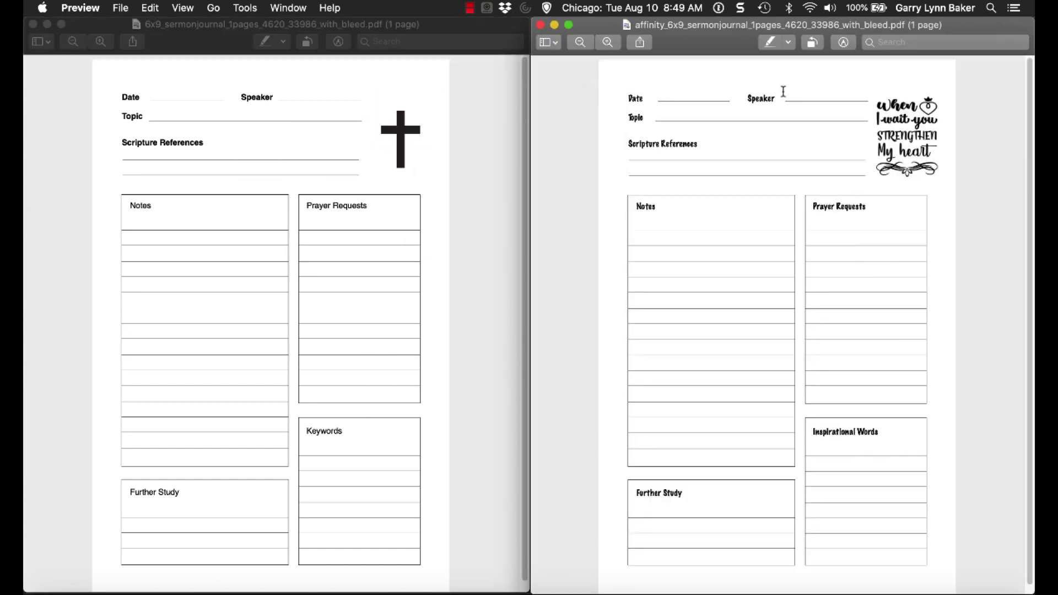